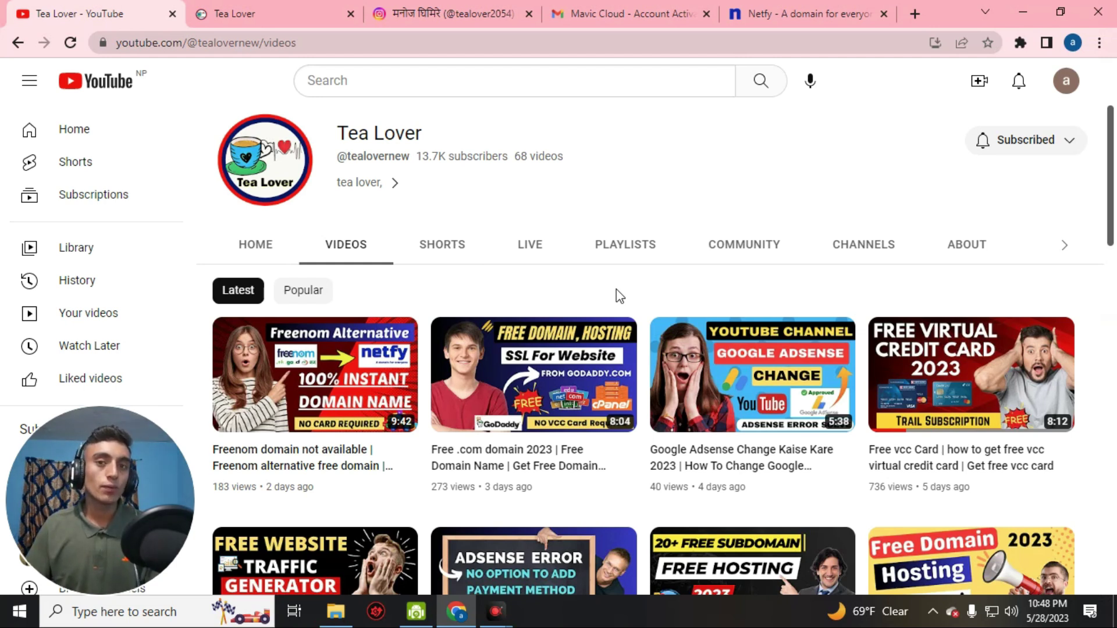
# Scroll past the video grid and switch to the Tea Lover Instagram profile
pyautogui.scroll(-5, 616, 288)
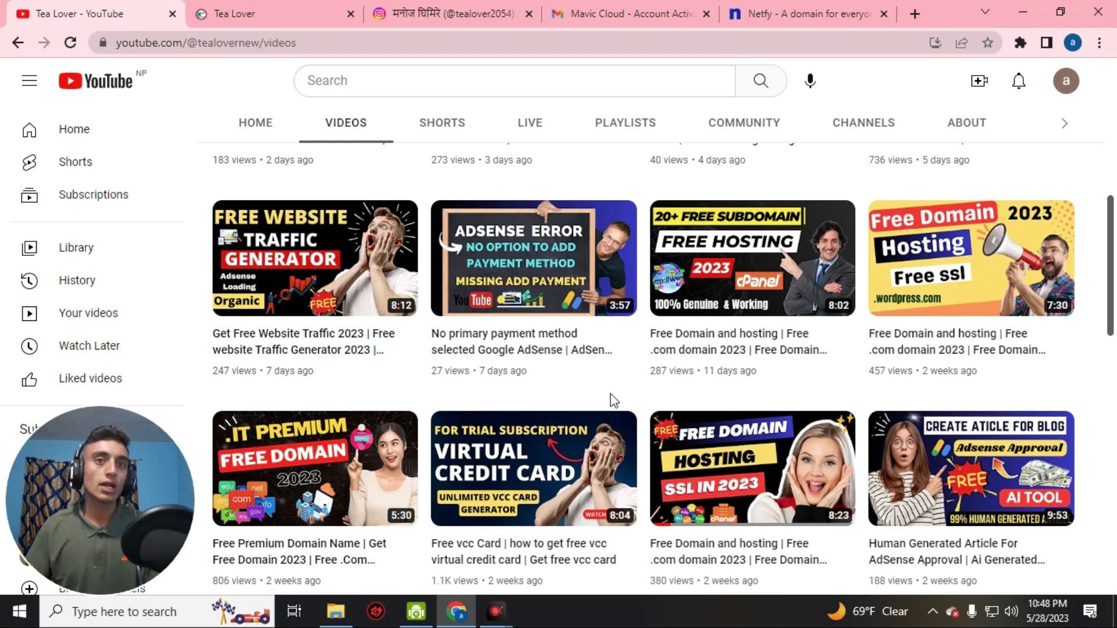
pyautogui.click(453, 17)
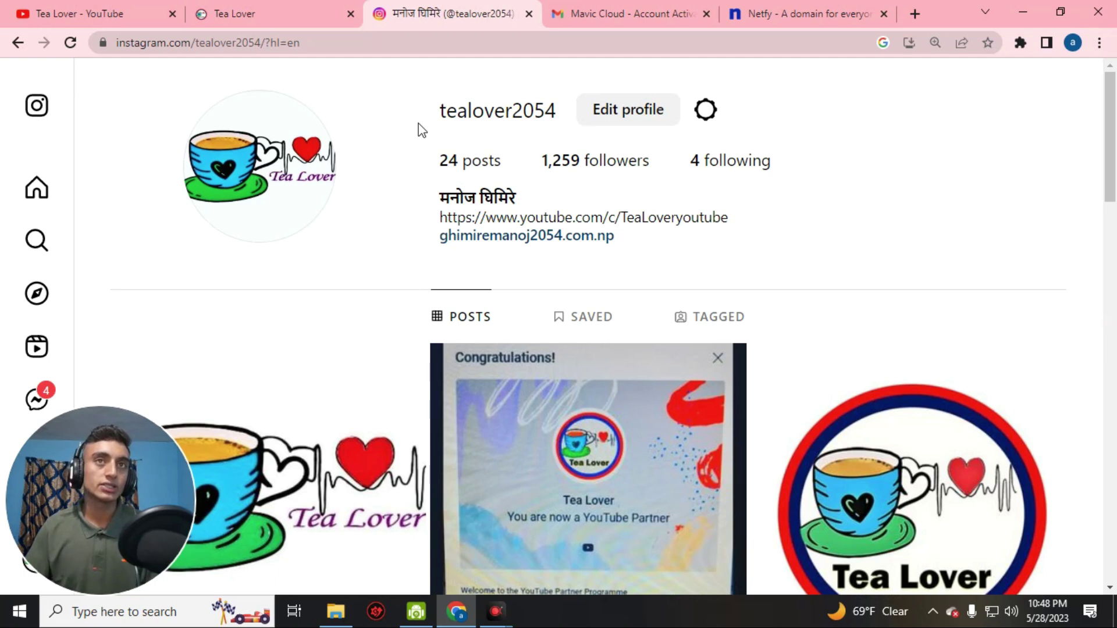
# Take tealoverofficial.netfy.pk through the citizen eligibility check, then return to the YouTube videos
pyautogui.click(818, 13)
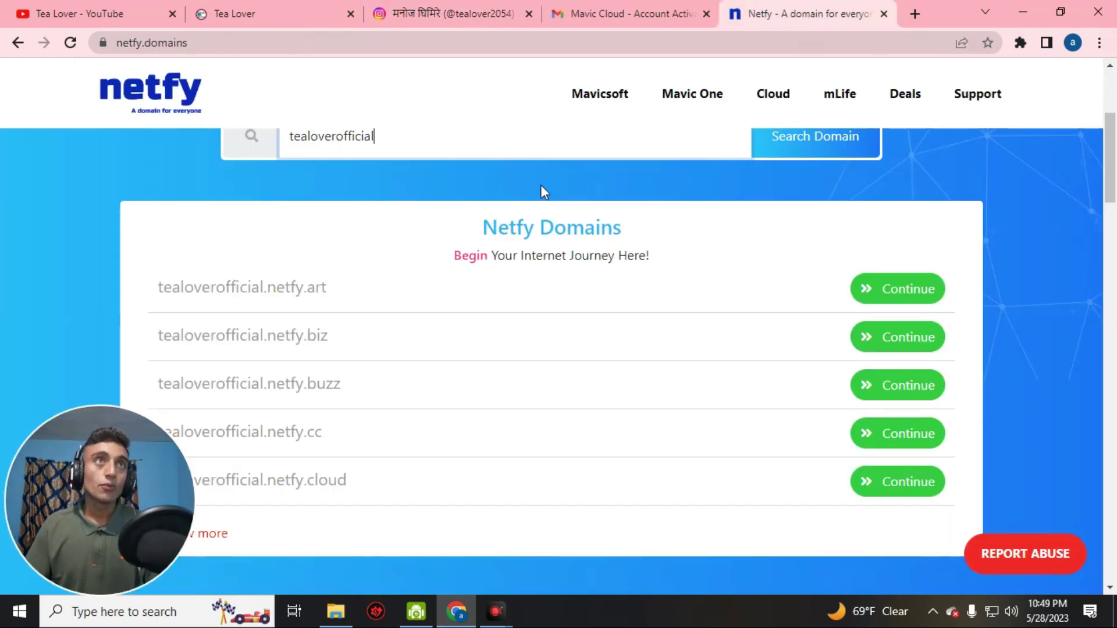
pyautogui.scroll(-1, 531, 322)
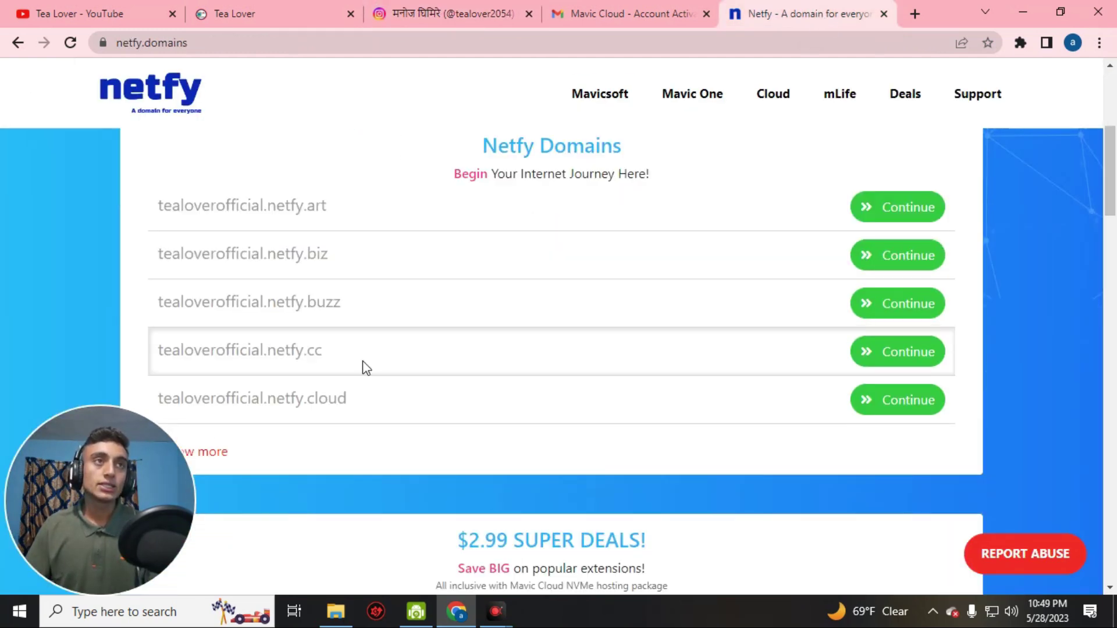
pyautogui.click(219, 455)
pyautogui.scroll(-11, 577, 335)
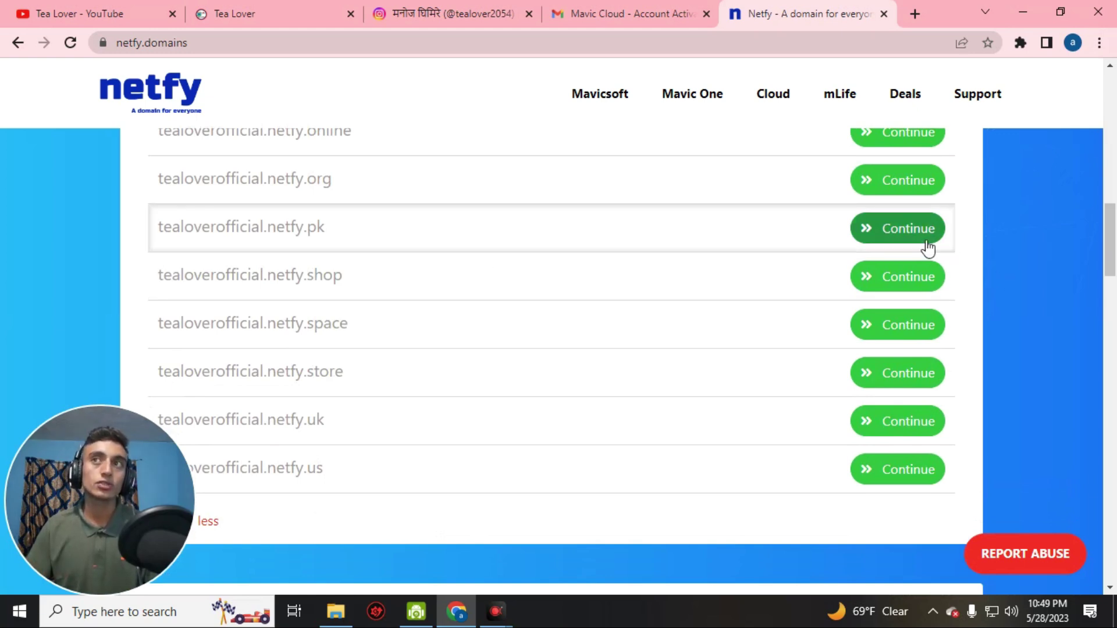
pyautogui.click(901, 231)
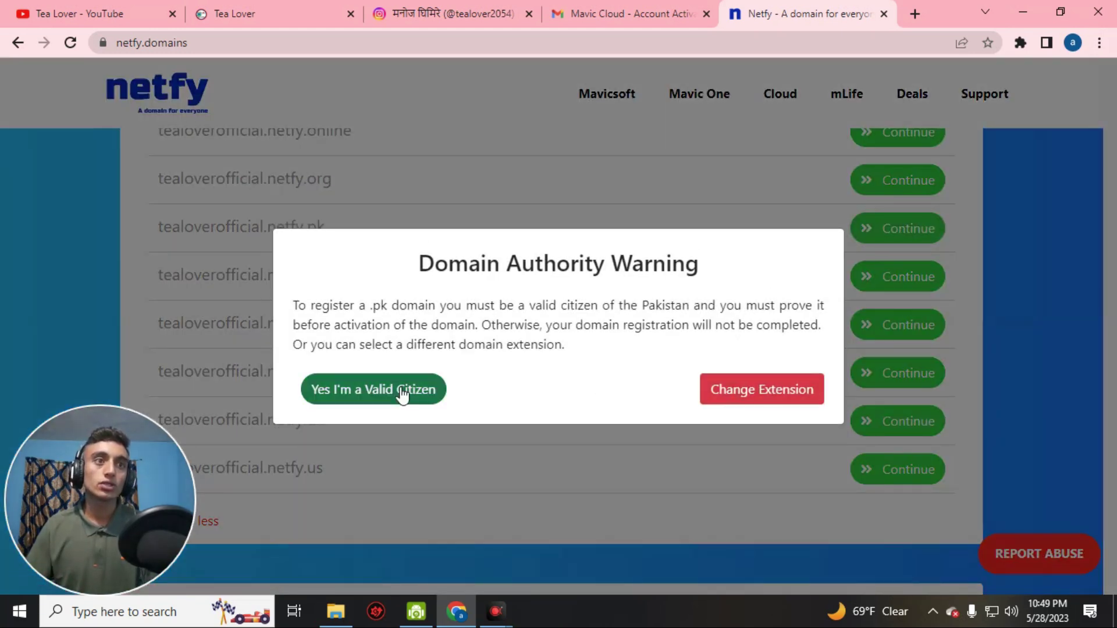
pyautogui.click(398, 395)
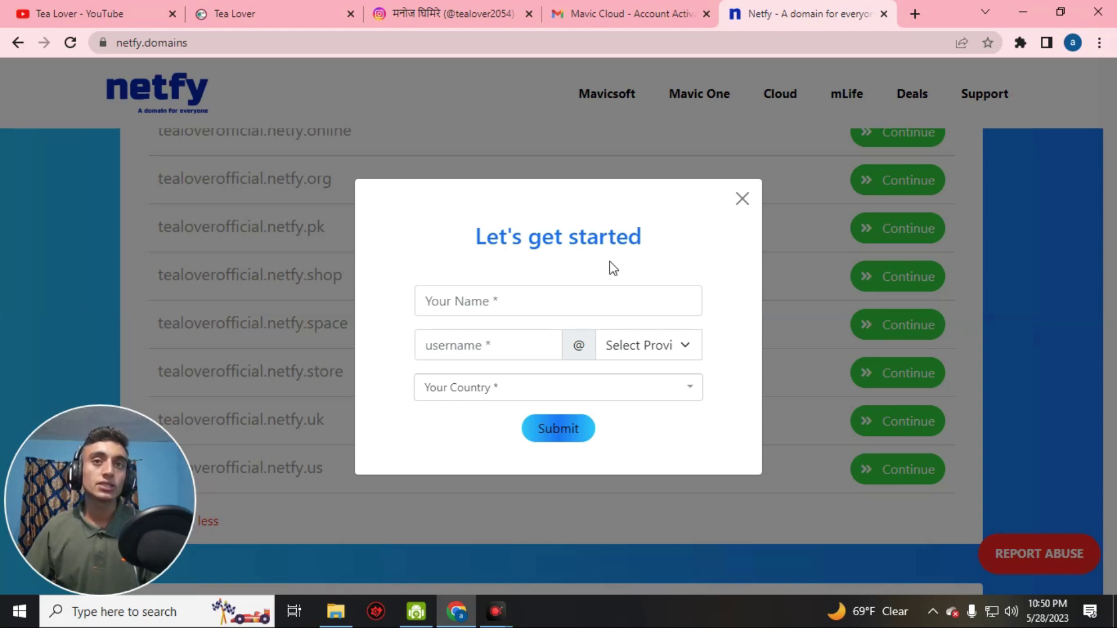
pyautogui.hotkey('ctrl', '1')
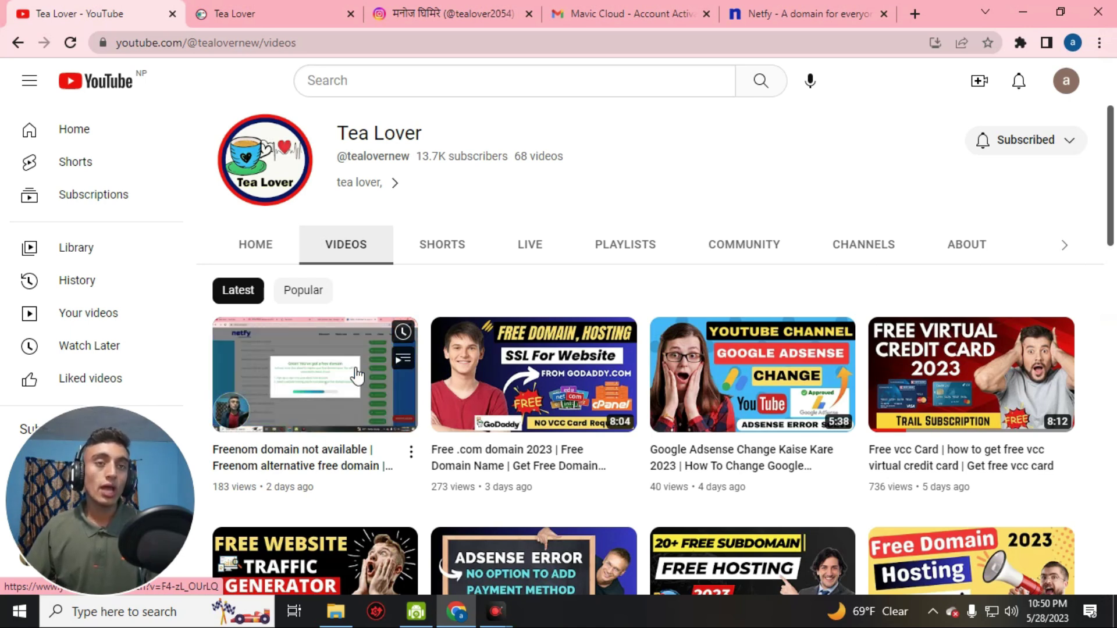
# Bring up the Mavic Cloud 'Account Activation Completed' email in Gmail
pyautogui.click(619, 12)
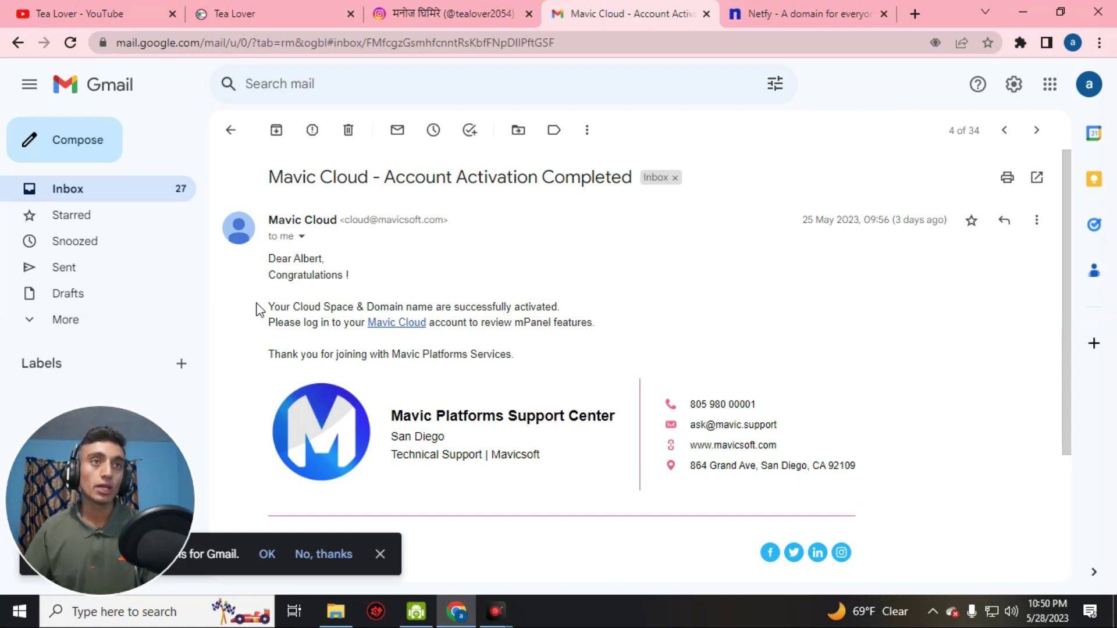
# Open Mavic Cloud mPanel from the email link and expand the Domain Info section
pyautogui.click(390, 326)
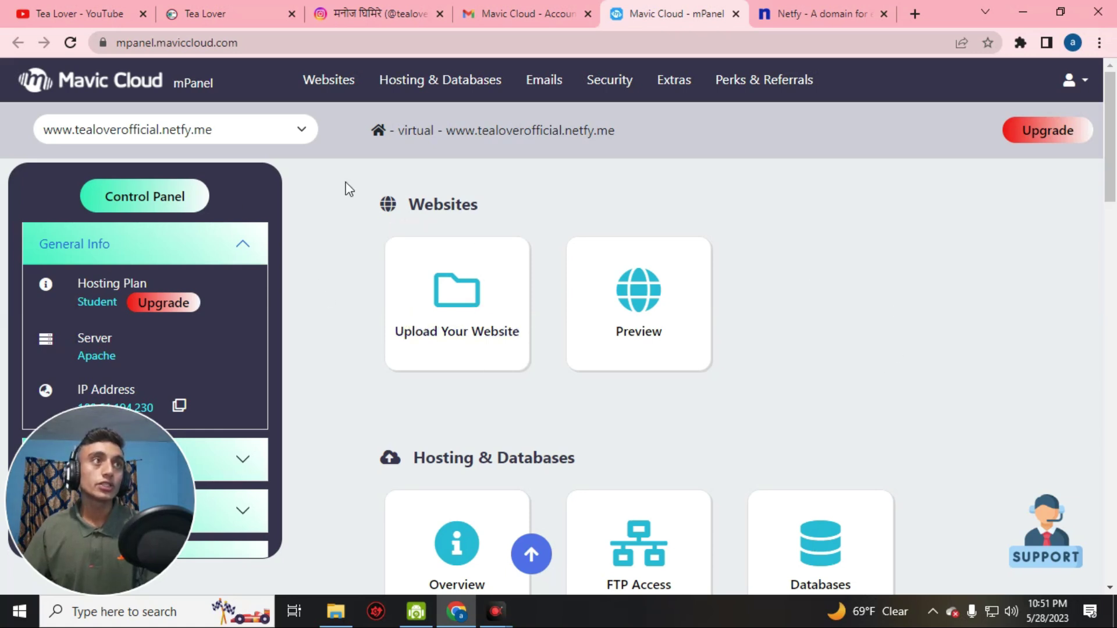
pyautogui.scroll(-3, 918, 320)
pyautogui.scroll(-2, 243, 335)
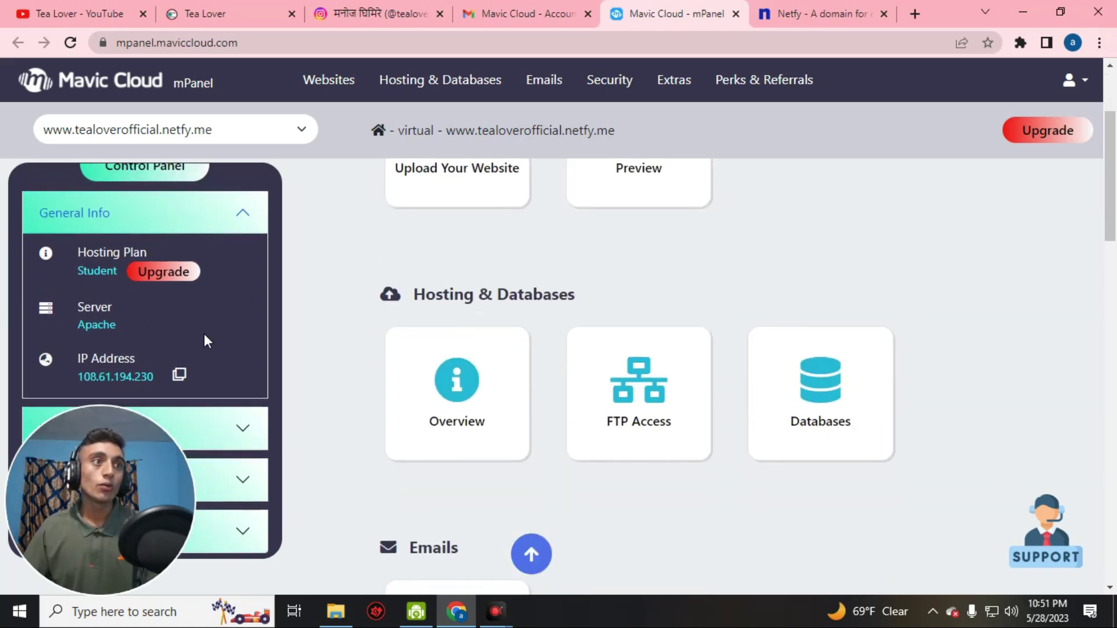
pyautogui.scroll(-1, 235, 365)
pyautogui.click(224, 351)
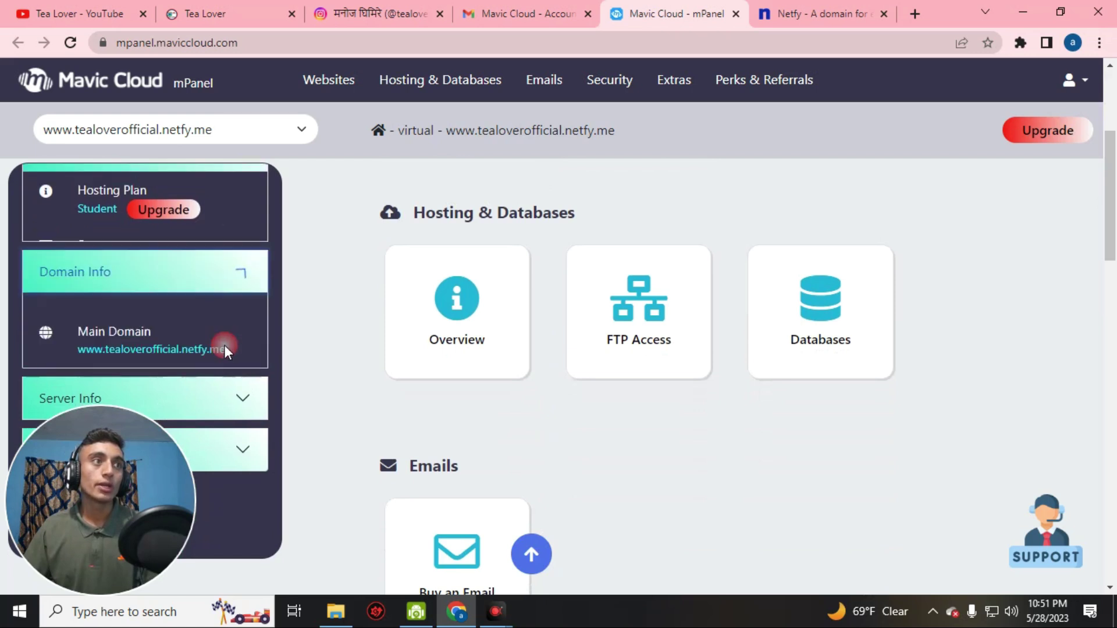
pyautogui.scroll(-1, 230, 314)
# Check the Netfy domain list, then browse the mPanel down to Dev Tools like Install WordPress
pyautogui.hotkey('ctrl', 'Tab')
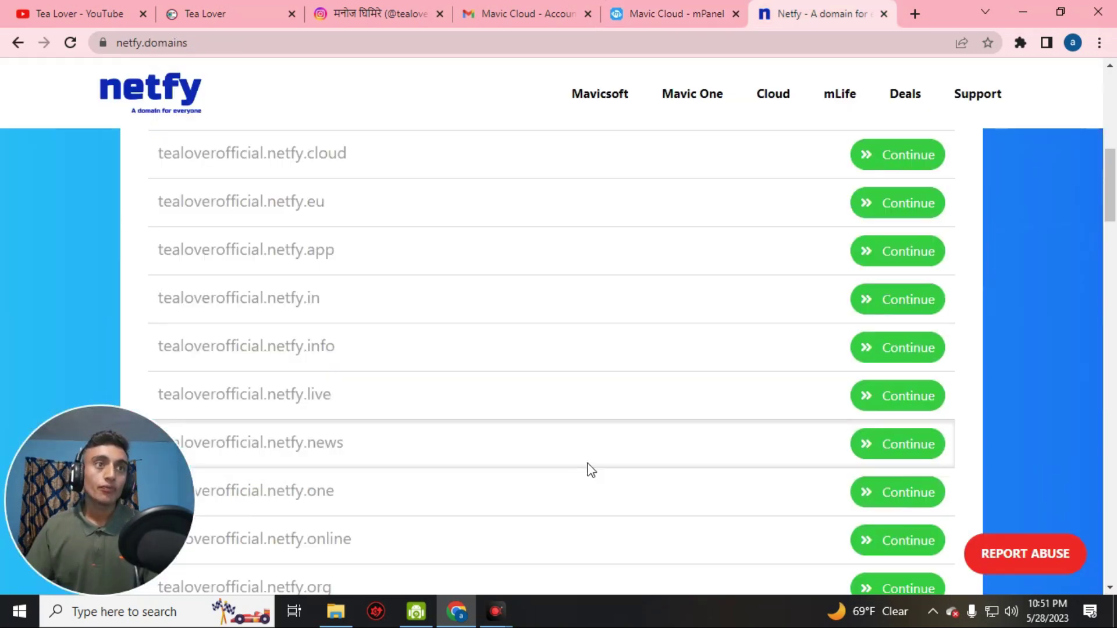
pyautogui.scroll(-10, 334, 281)
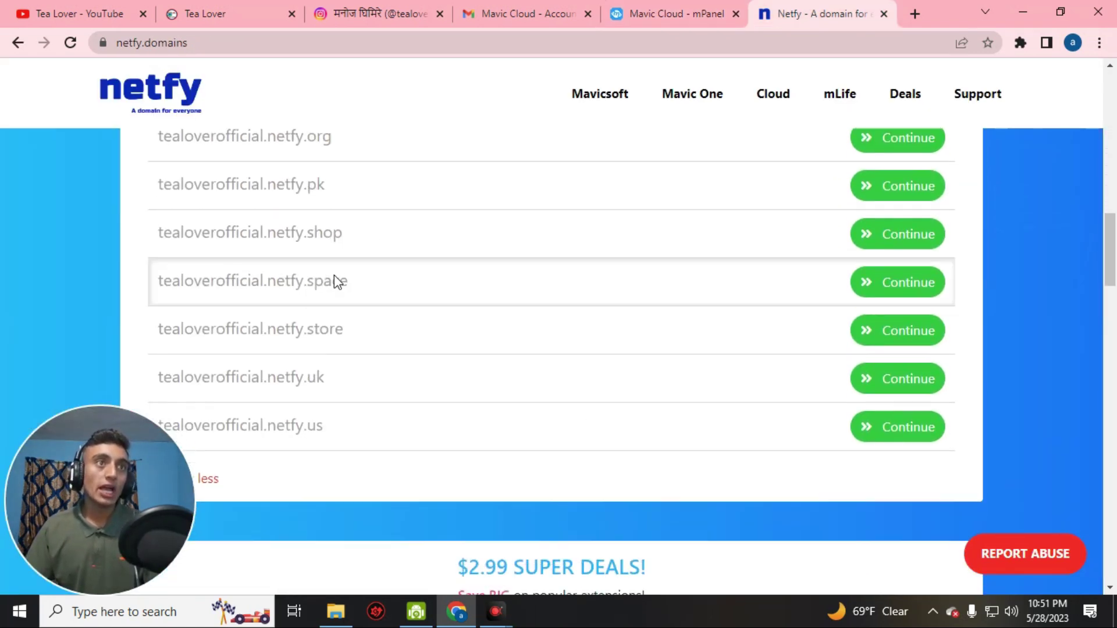
pyautogui.scroll(8, 381, 314)
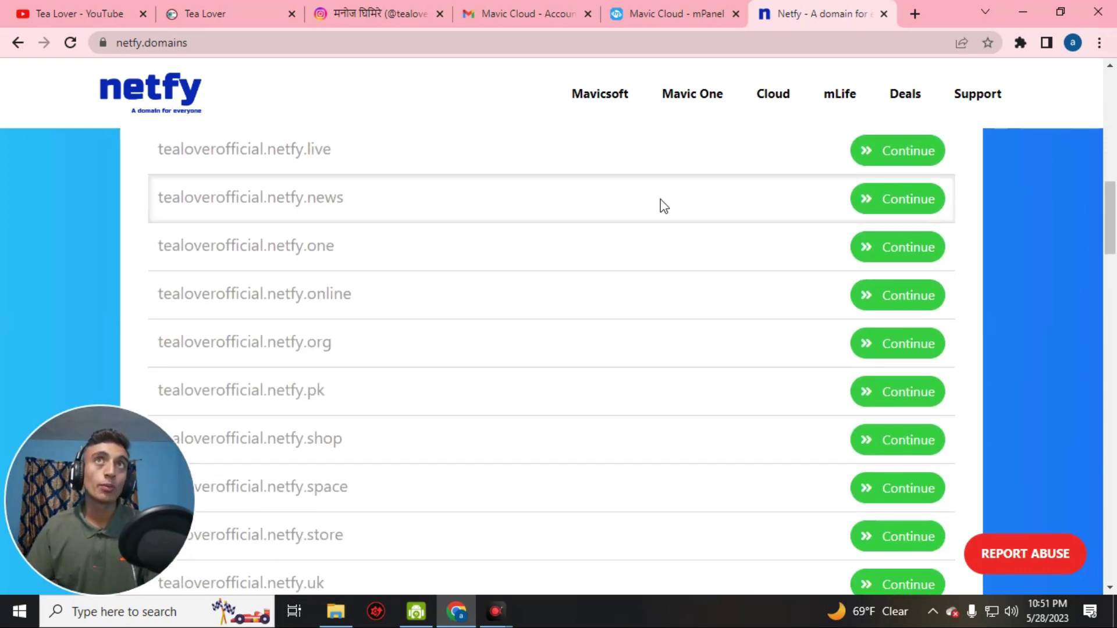
pyautogui.click(655, 17)
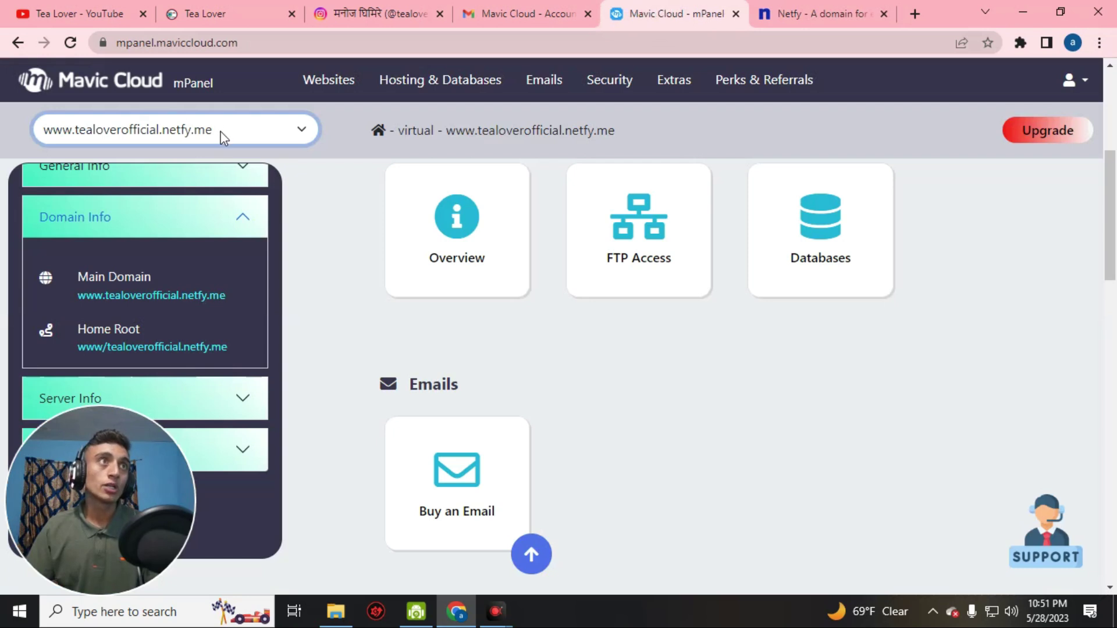
pyautogui.click(333, 241)
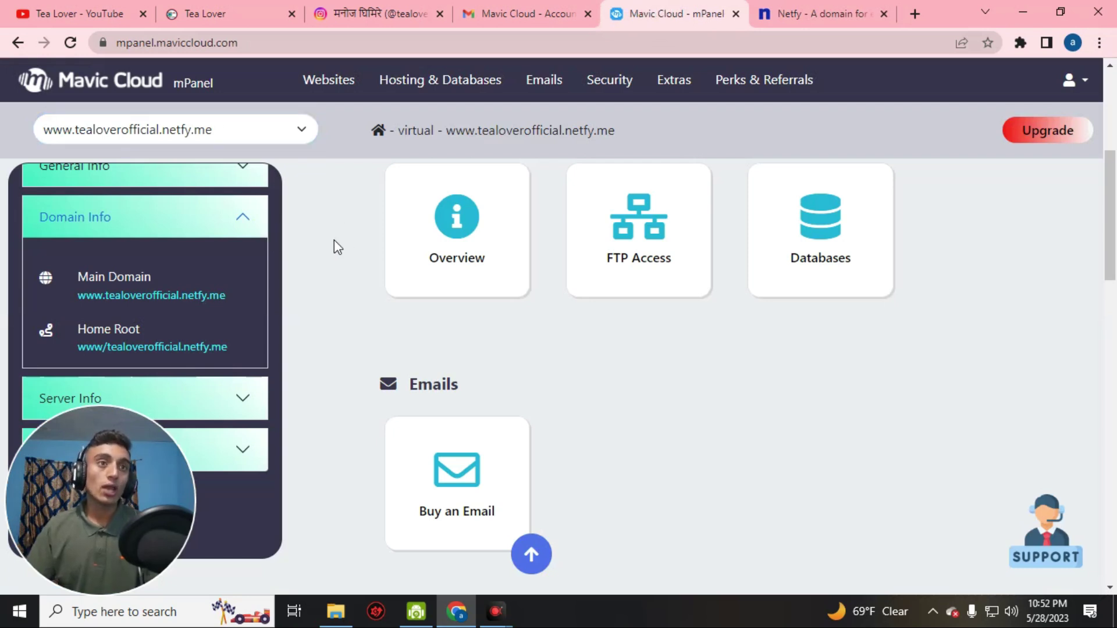
pyautogui.scroll(-5, 473, 334)
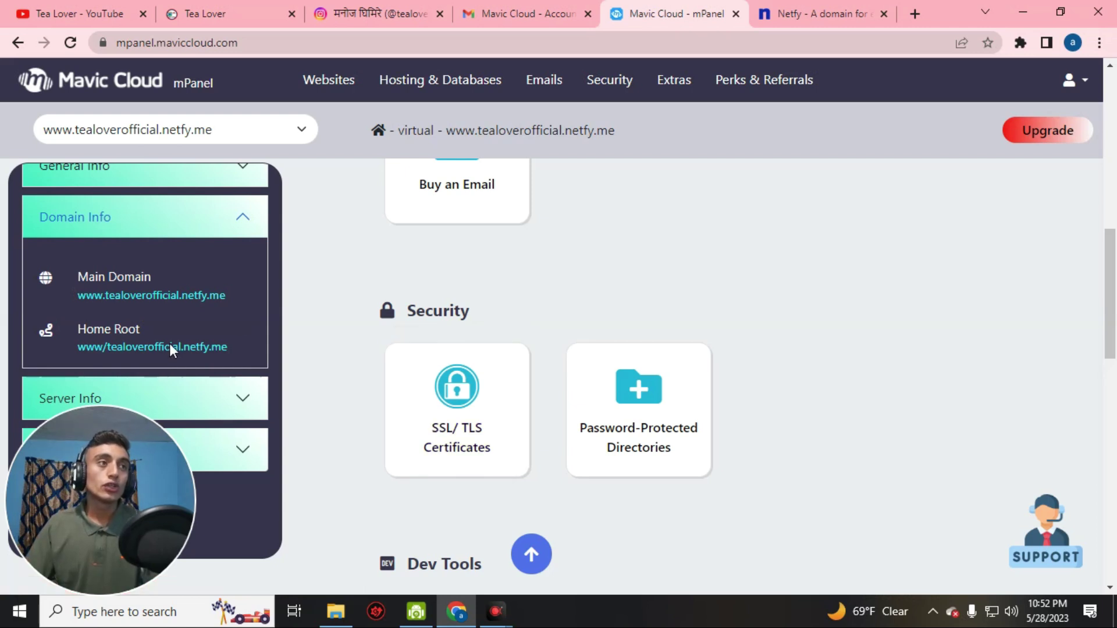
pyautogui.scroll(10, 206, 315)
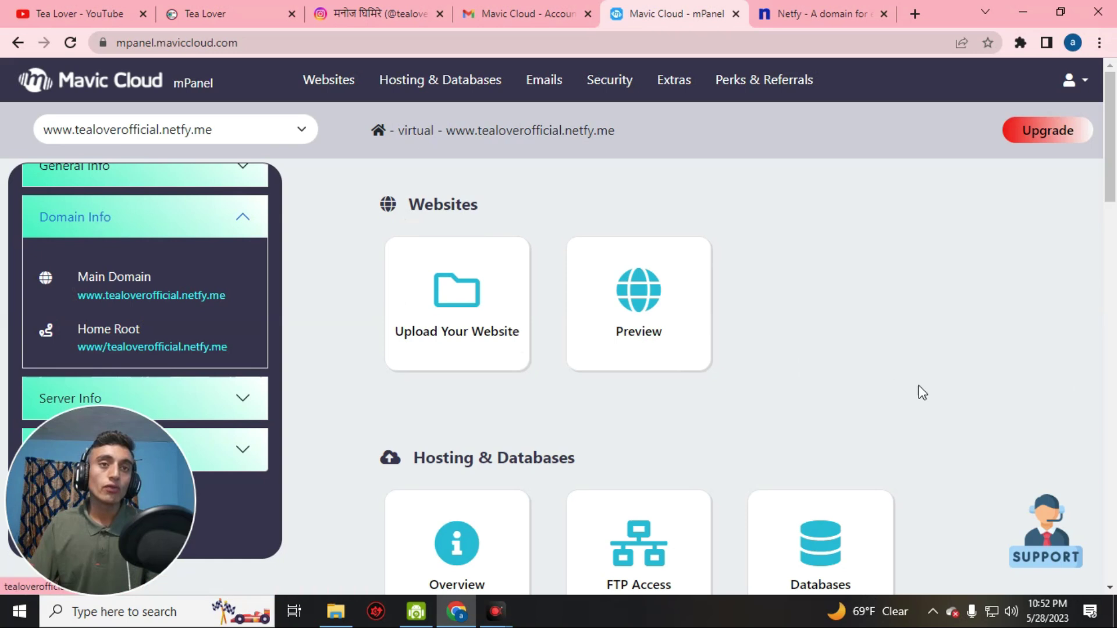
pyautogui.scroll(-8, 868, 305)
pyautogui.scroll(-8, 864, 298)
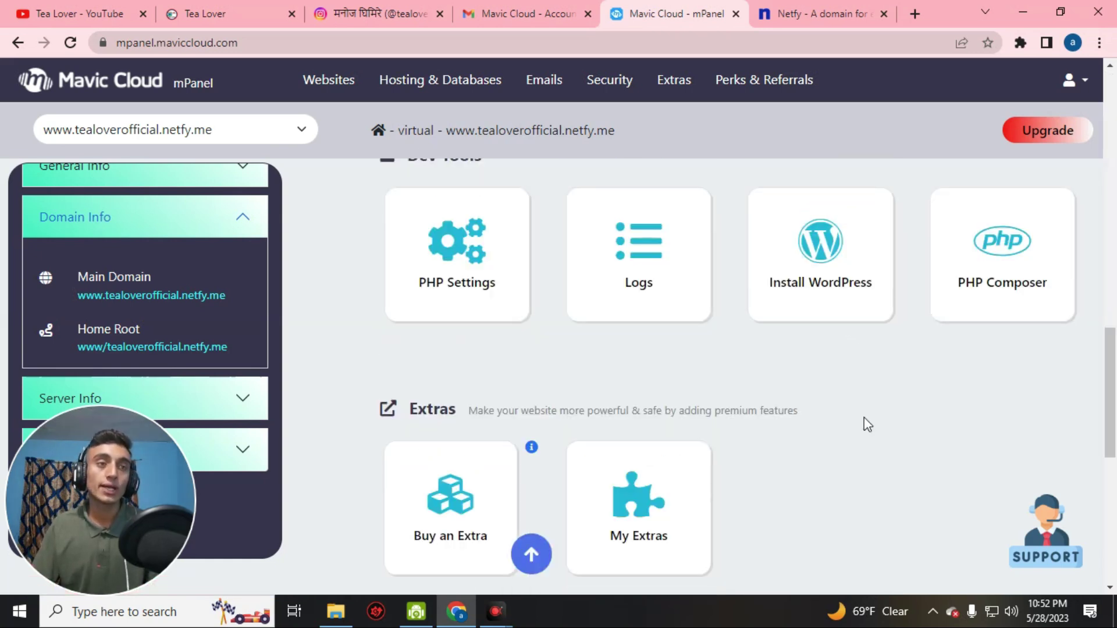
pyautogui.scroll(1, 590, 230)
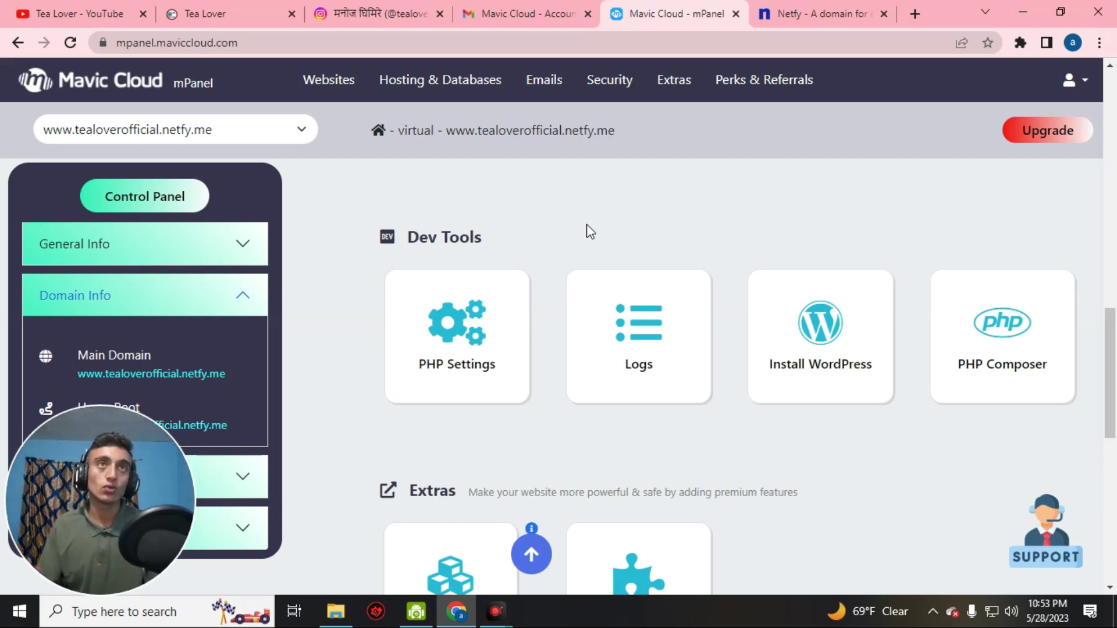
pyautogui.moveTo(451, 132); pyautogui.dragTo(625, 132)
pyautogui.rightClick(578, 129)
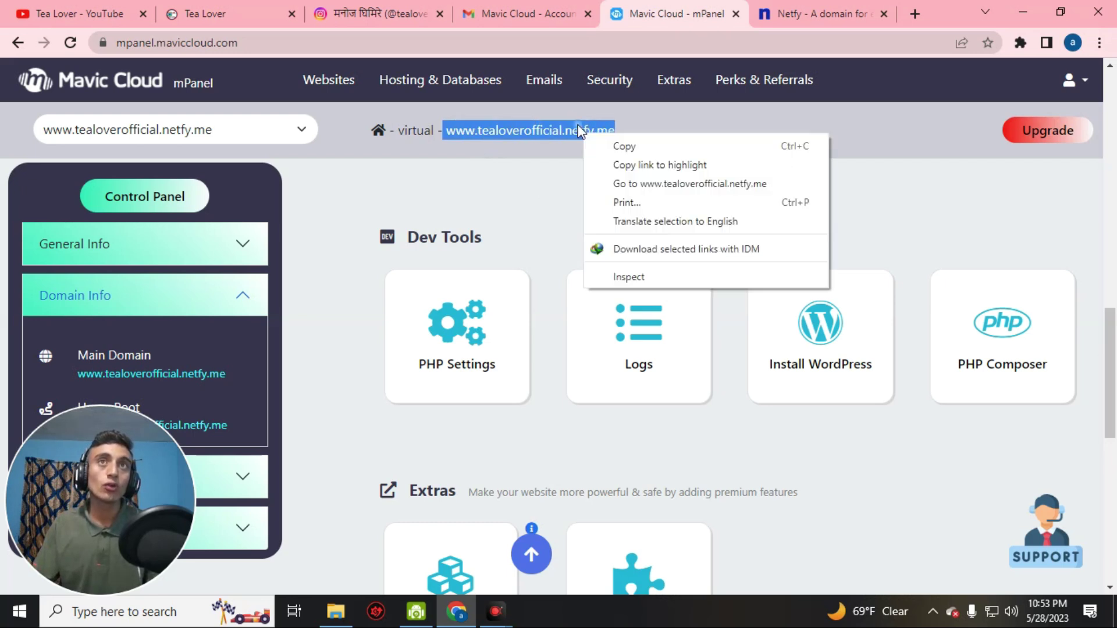
pyautogui.click(618, 146)
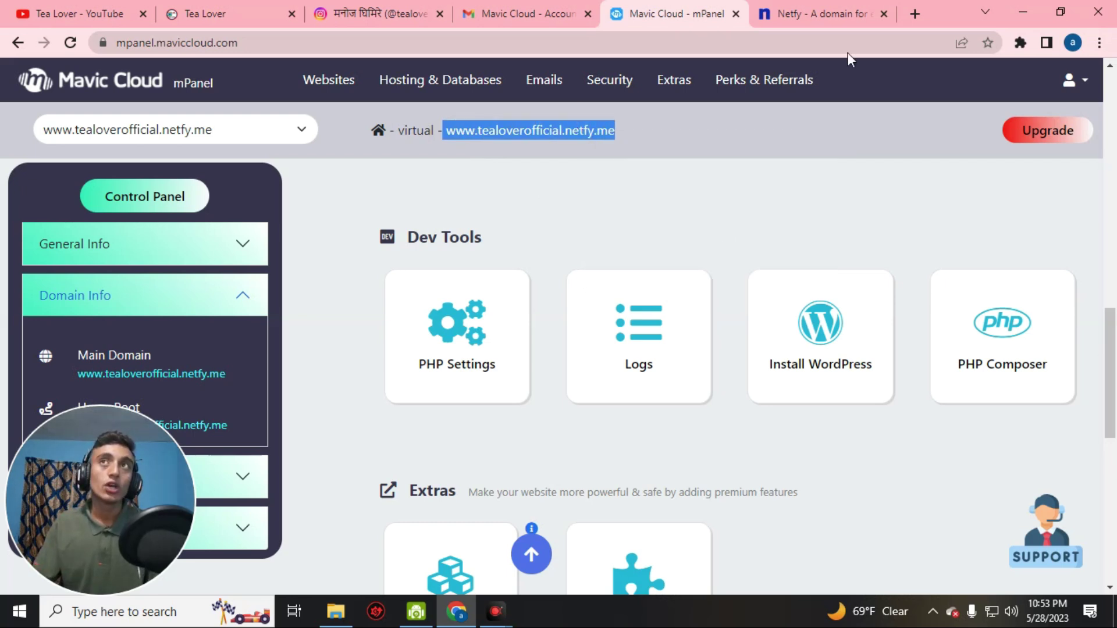
pyautogui.click(913, 13)
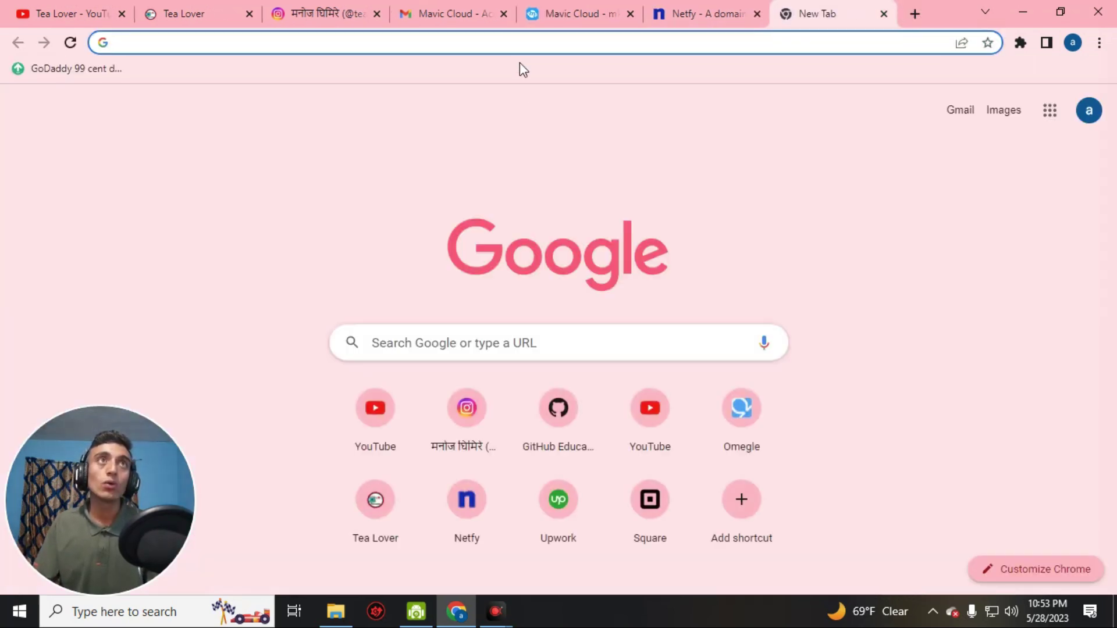
pyautogui.rightClick(512, 37)
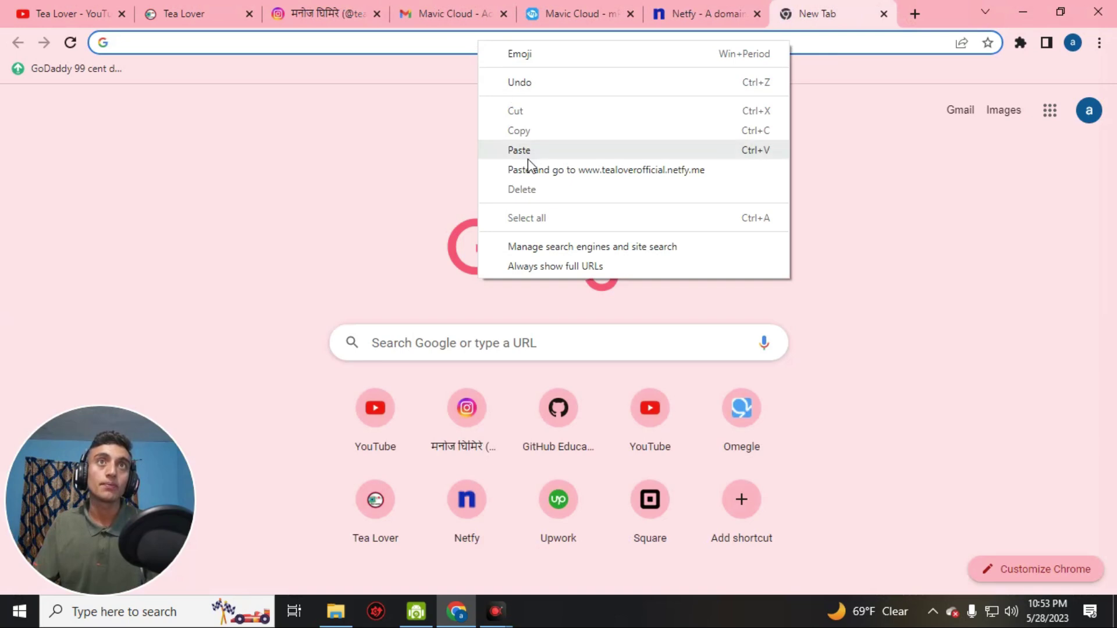
pyautogui.click(540, 168)
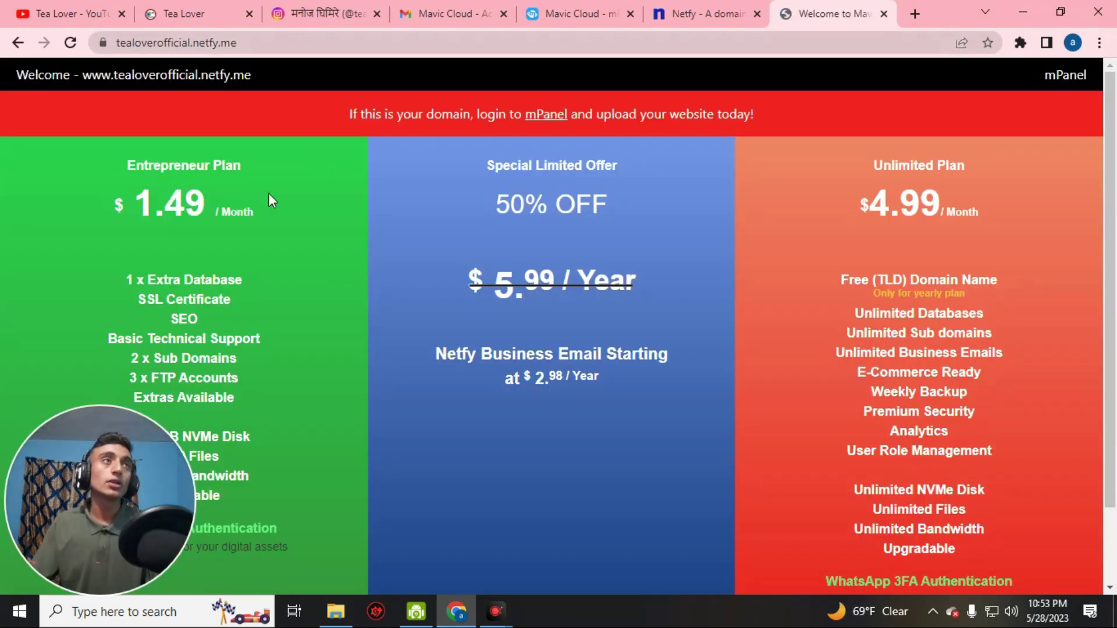
pyautogui.scroll(-2, 498, 212)
pyautogui.scroll(2, 557, 369)
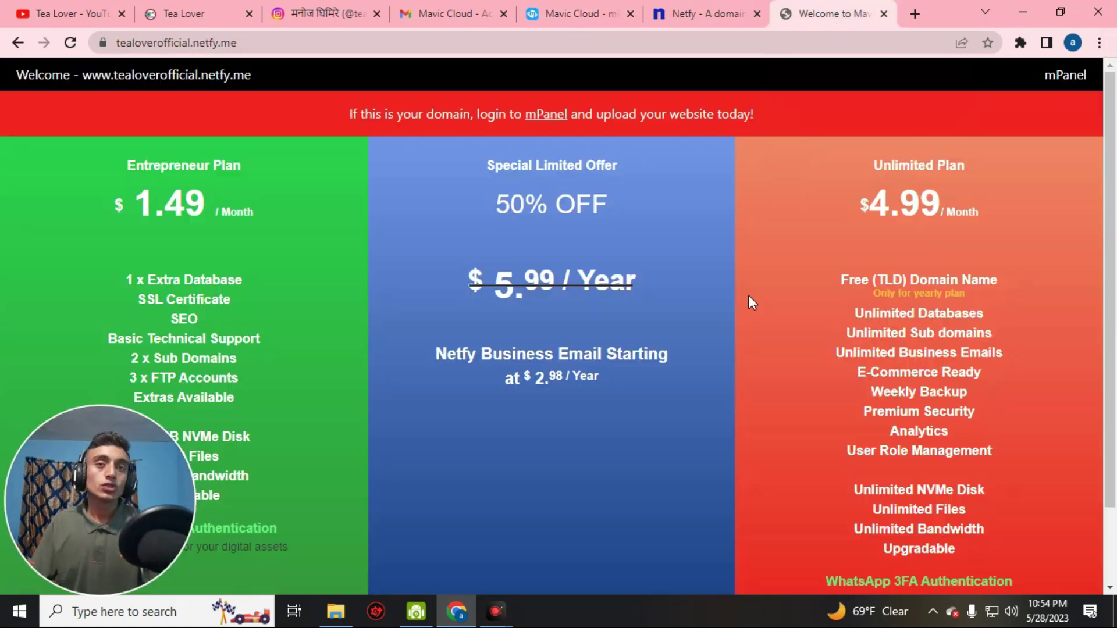
pyautogui.click(551, 13)
pyautogui.scroll(-10, 640, 394)
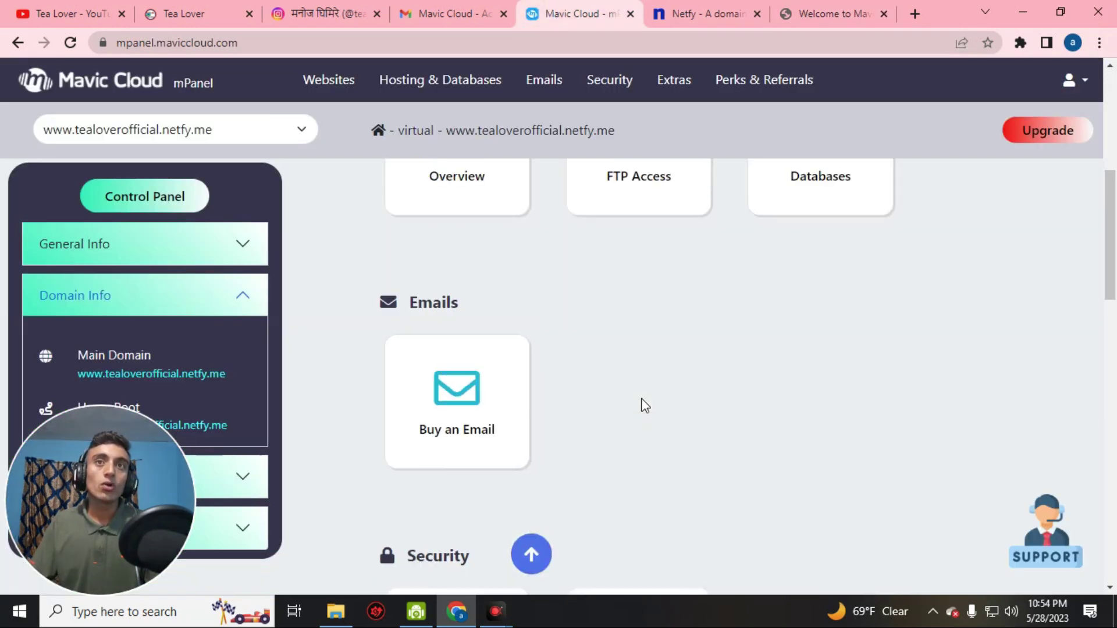
pyautogui.scroll(-4, 647, 404)
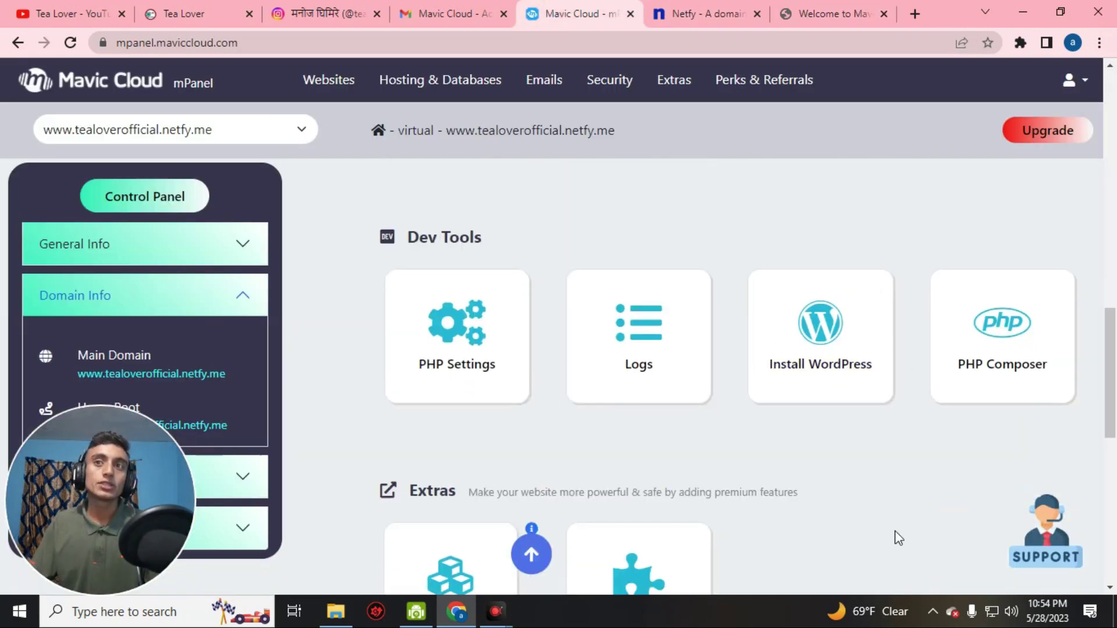
pyautogui.click(848, 360)
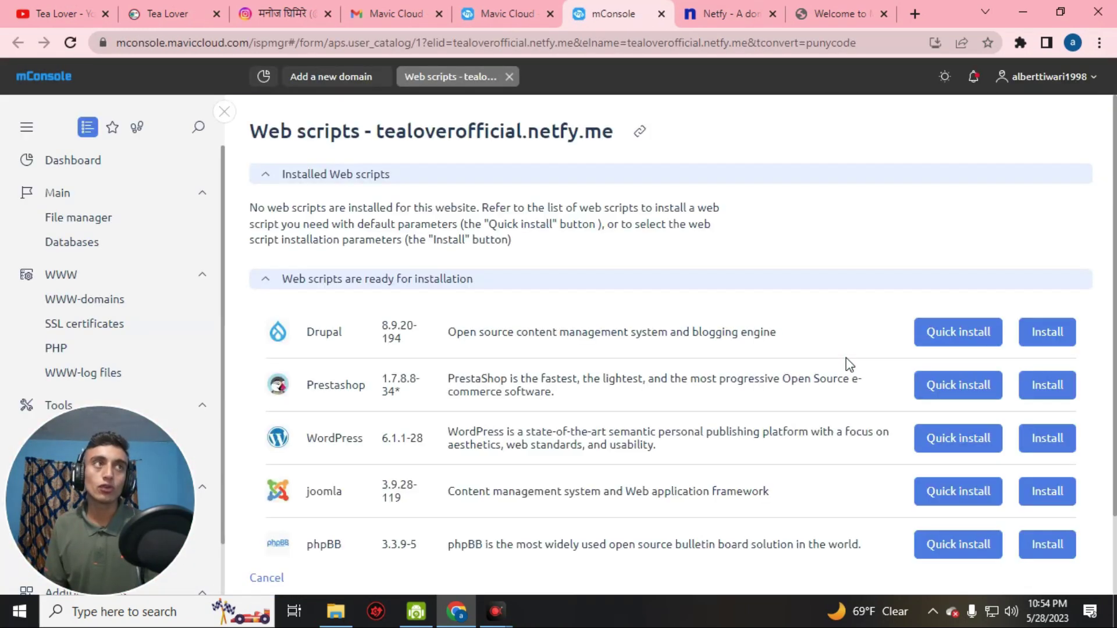
pyautogui.scroll(-2, 584, 317)
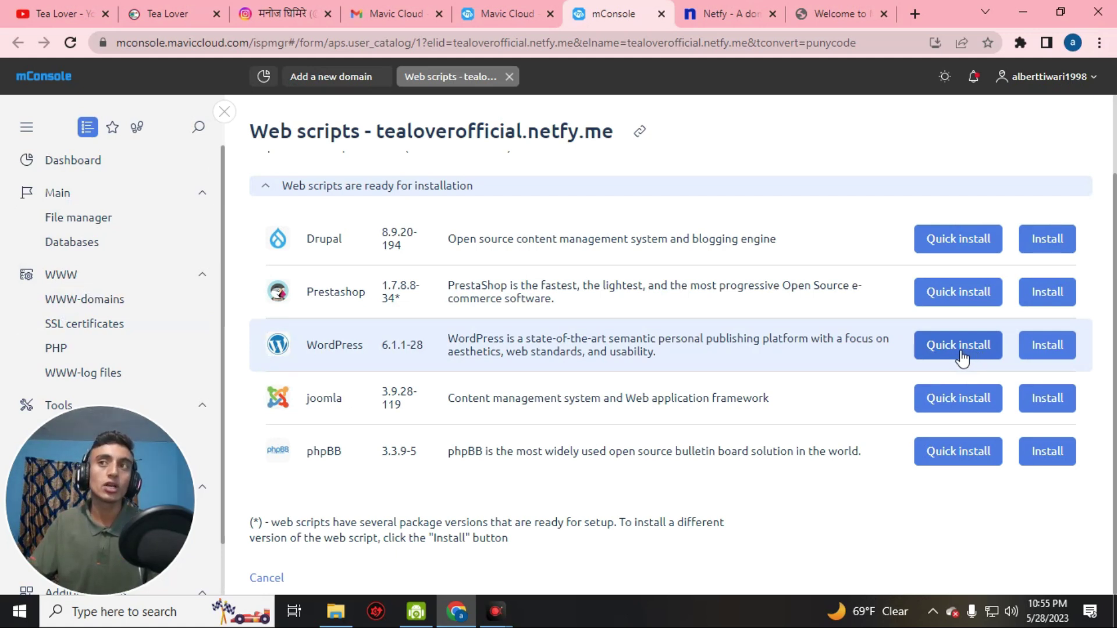
# Start a WordPress quick install and accept the License agreement
pyautogui.click(961, 358)
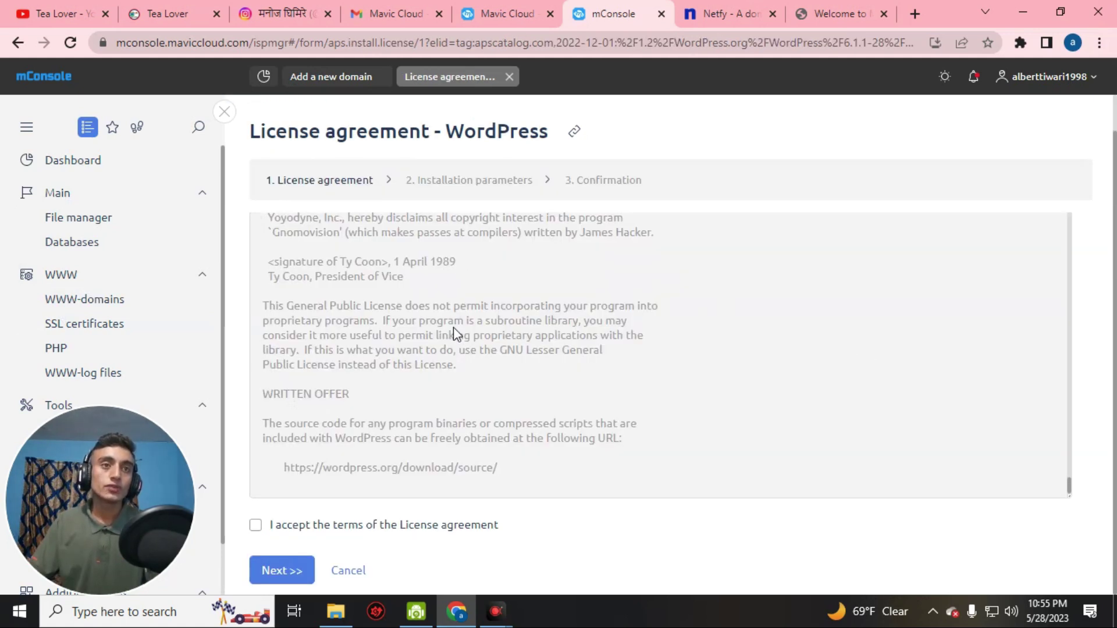
pyautogui.click(258, 530)
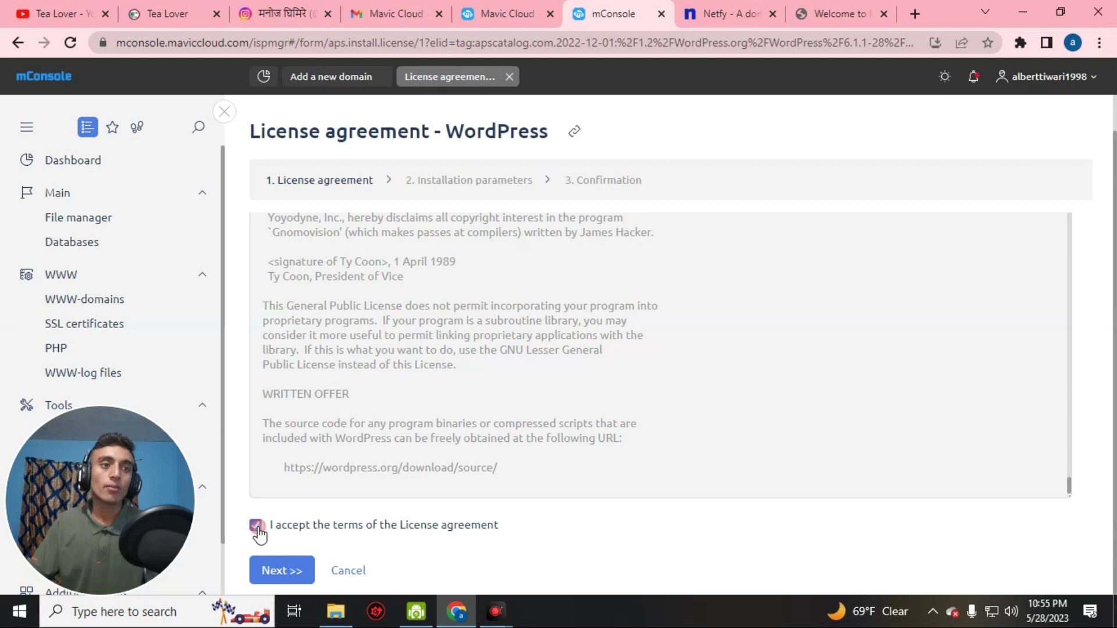
pyautogui.click(259, 532)
pyautogui.click(255, 528)
pyautogui.click(269, 573)
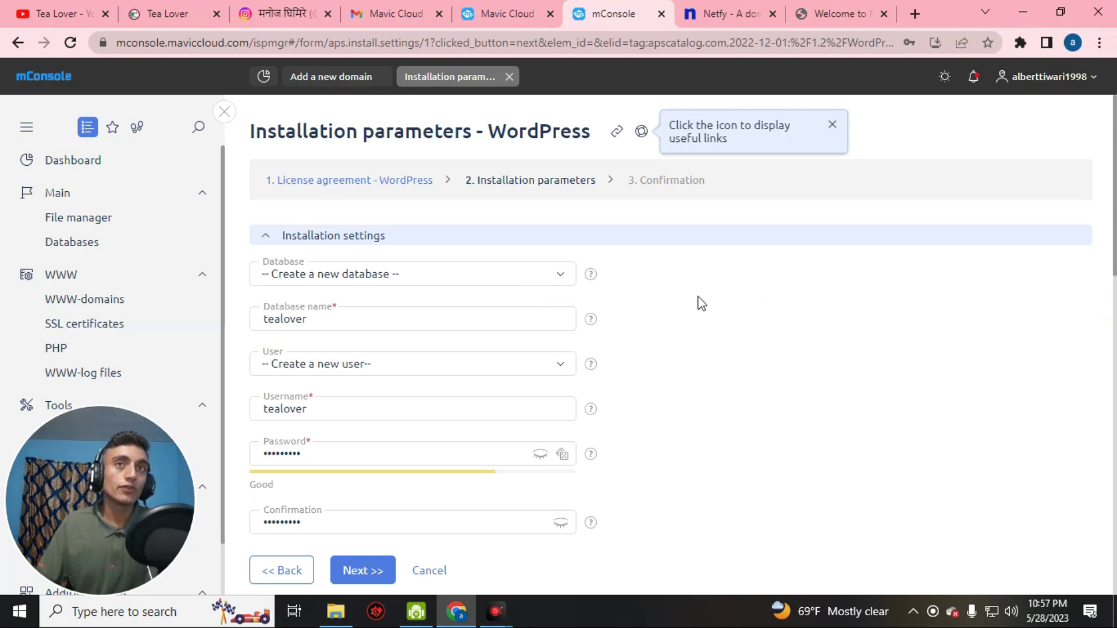
# Review the installation parameters: database and user tealover, passwords and administrator email
pyautogui.scroll(-3, 698, 308)
pyautogui.scroll(-1, 681, 338)
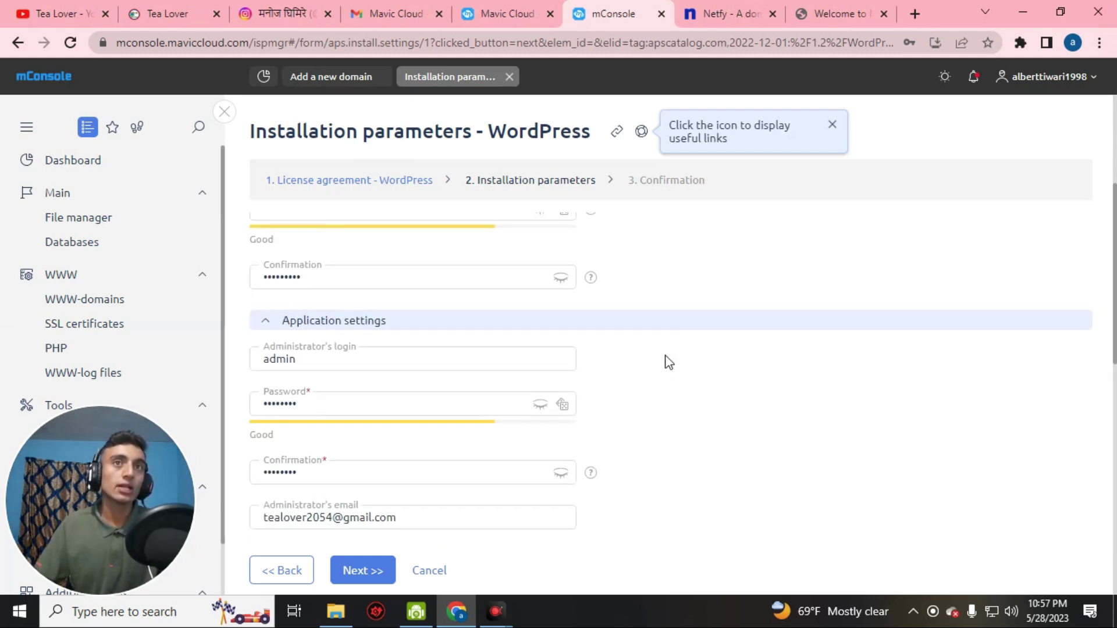
pyautogui.scroll(-5, 675, 361)
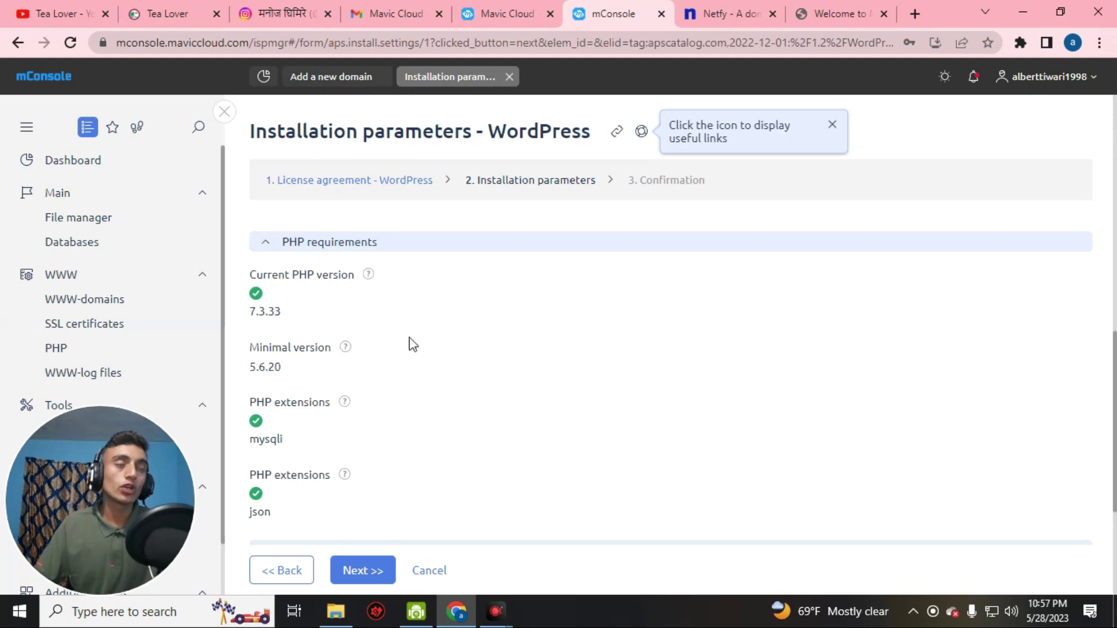
pyautogui.scroll(4, 489, 424)
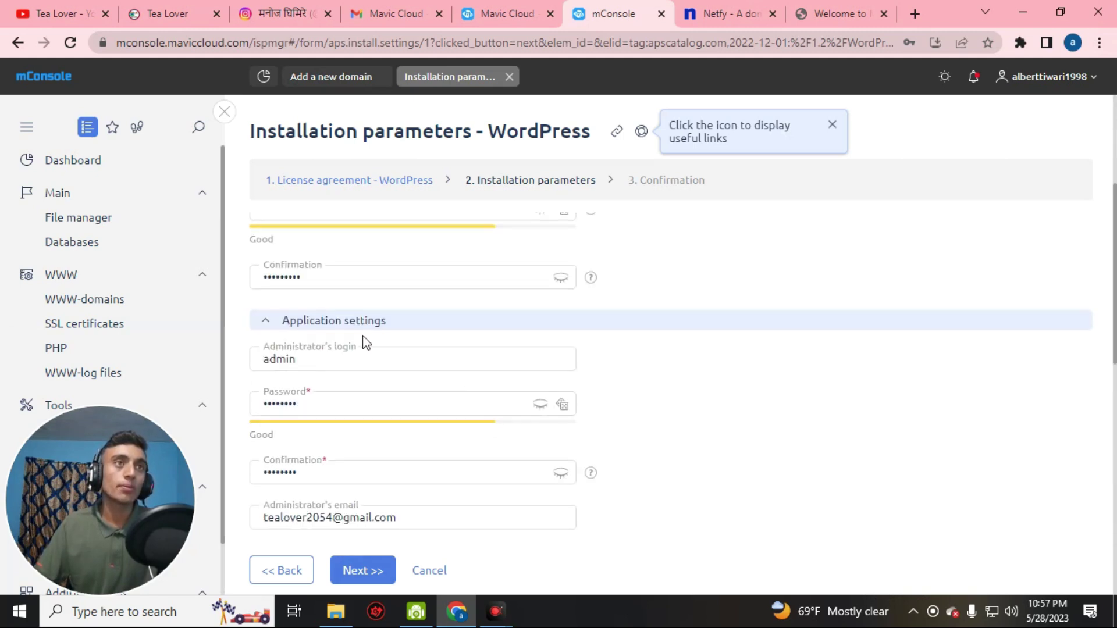
pyautogui.scroll(4, 431, 308)
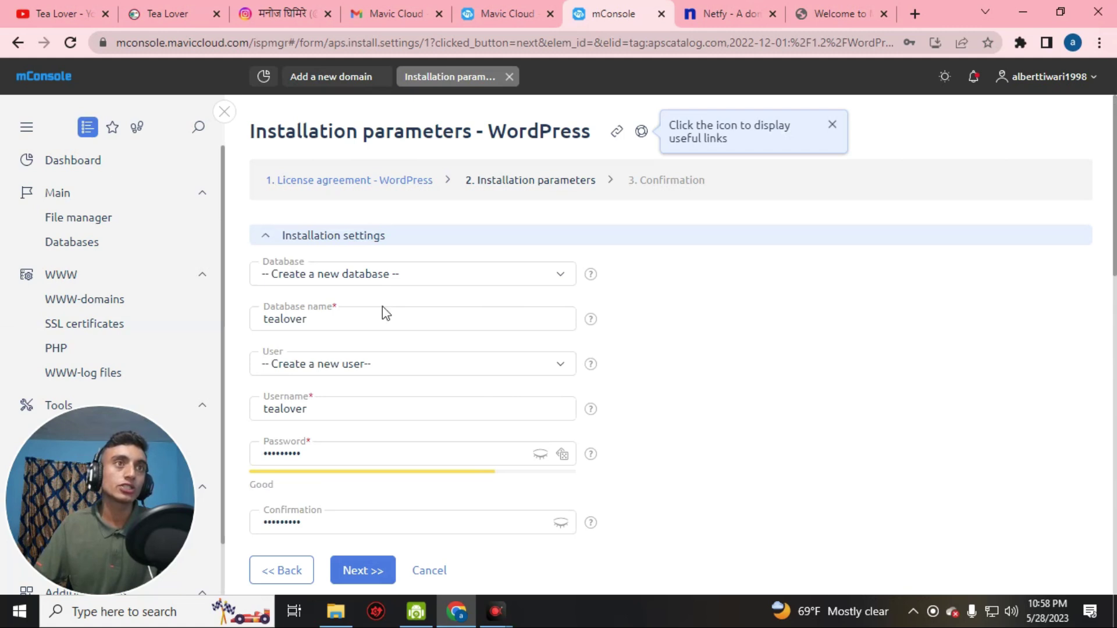
pyautogui.scroll(-10, 813, 409)
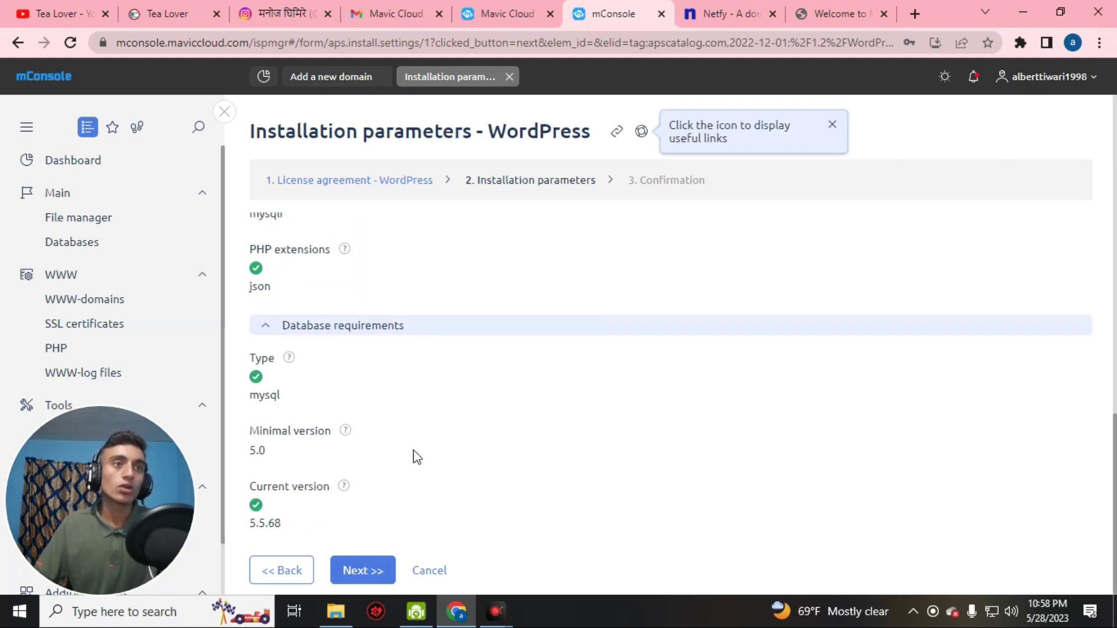
# Submit the installation parameters and finish installing WordPress 6.1.1-28
pyautogui.click(354, 577)
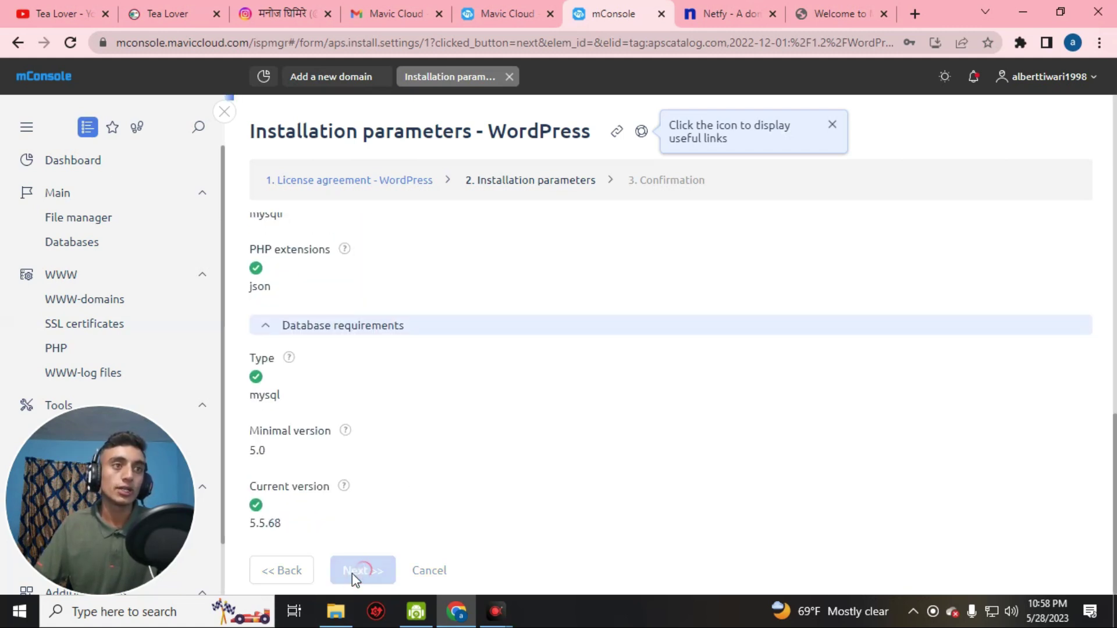
pyautogui.moveTo(260, 234); pyautogui.dragTo(488, 235)
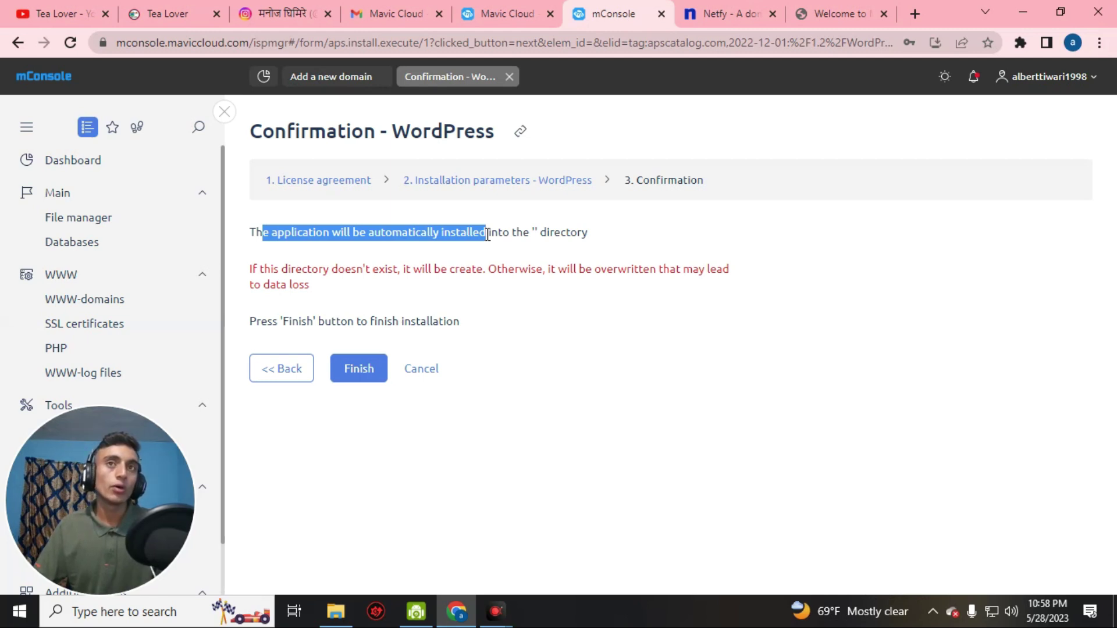
pyautogui.click(376, 381)
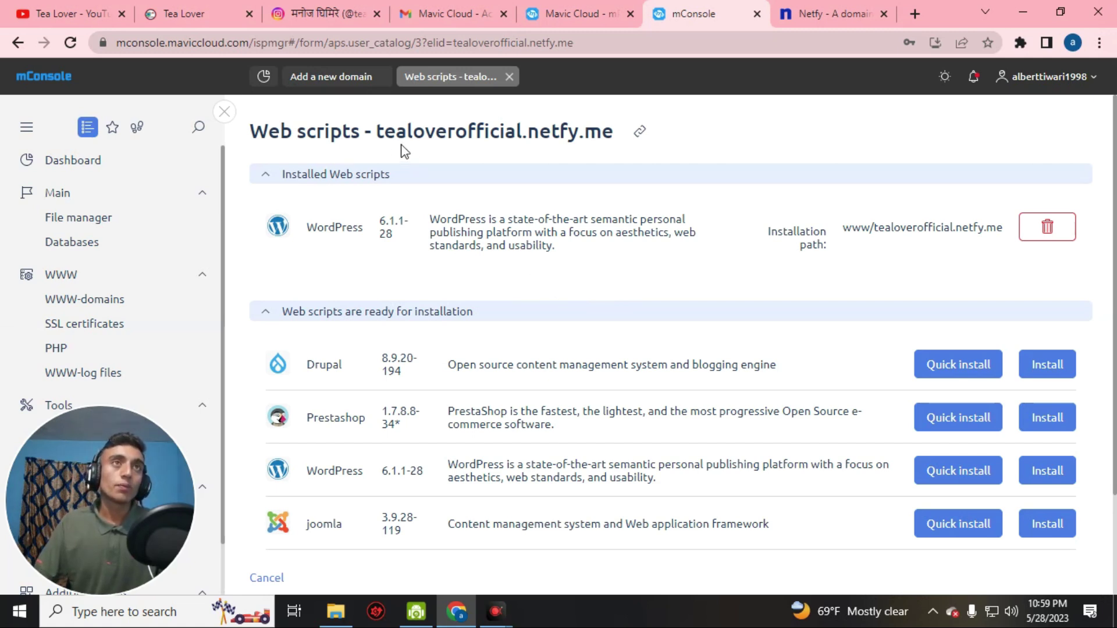
# Copy the installation path www/tealoverofficial.netfy.me for use in a new tab
pyautogui.moveTo(376, 131); pyautogui.dragTo(591, 137)
pyautogui.rightClick(589, 137)
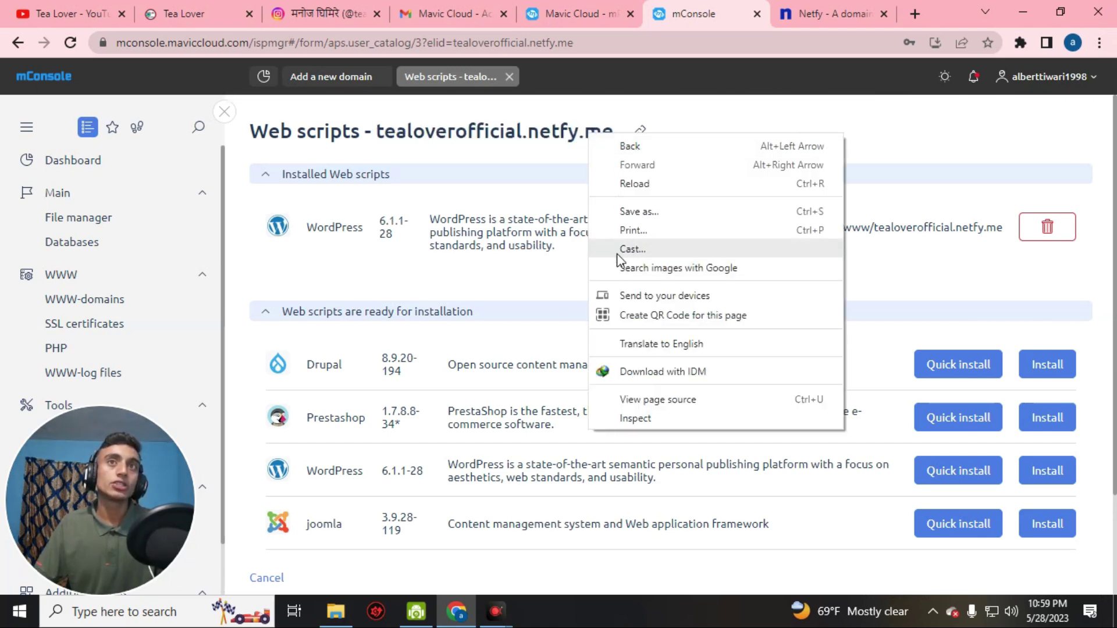
pyautogui.click(499, 285)
pyautogui.moveTo(377, 132); pyautogui.dragTo(588, 145)
pyautogui.rightClick(588, 145)
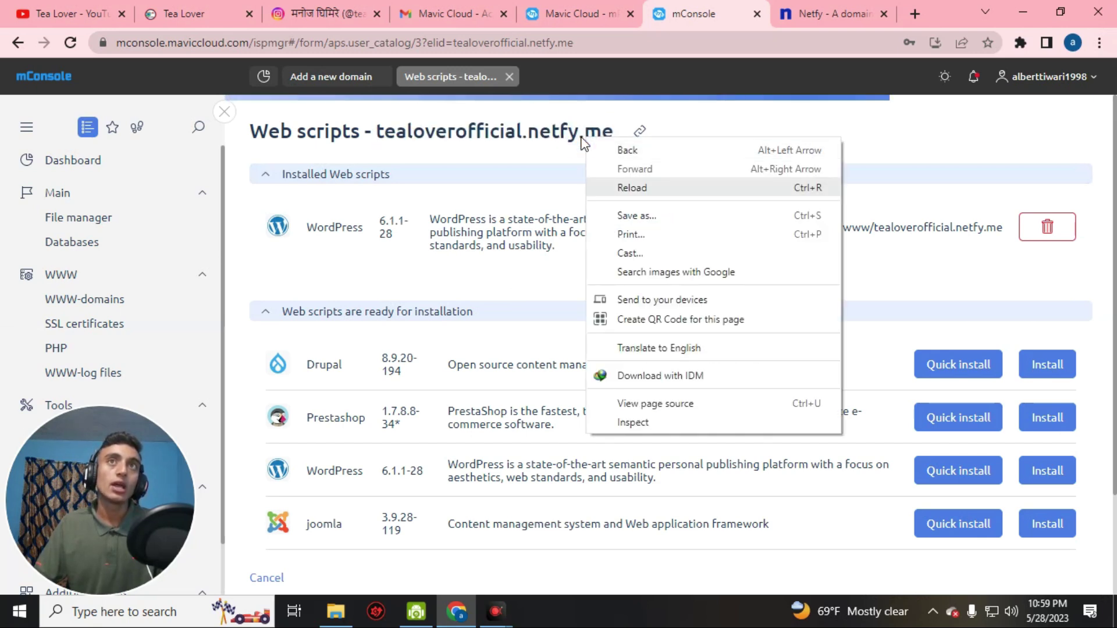
pyautogui.tripleClick(922, 227)
pyautogui.hotkey('ctrl', 'c')
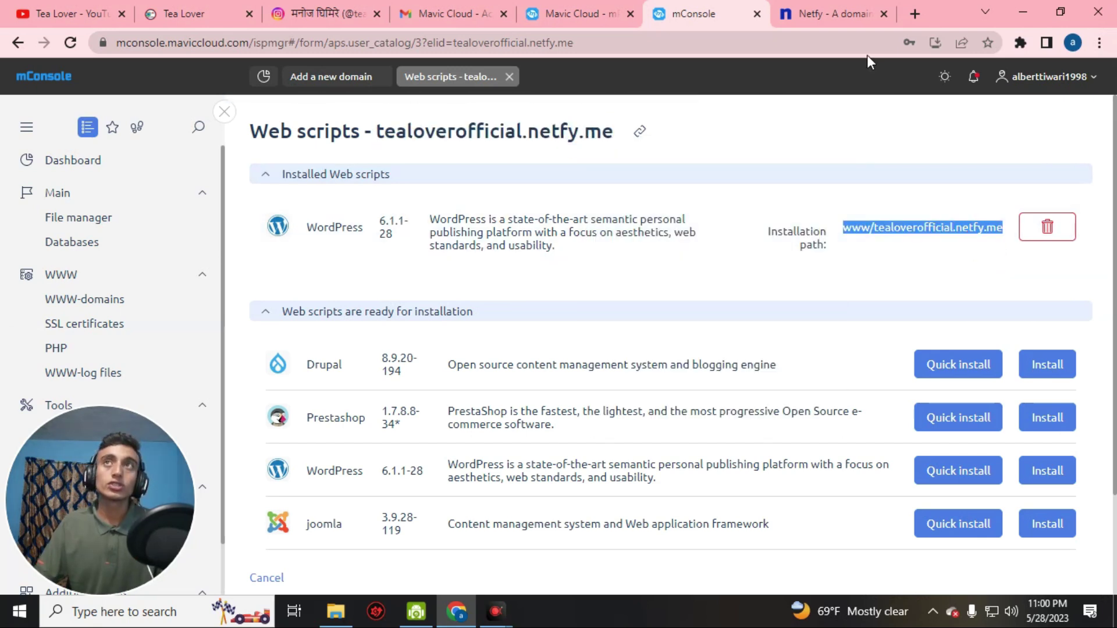
pyautogui.click(912, 17)
# Load the pasted address tealoverofficial.netfy.me and view the default 'Hello world!' post
pyautogui.hotkey('ctrl', 'v')
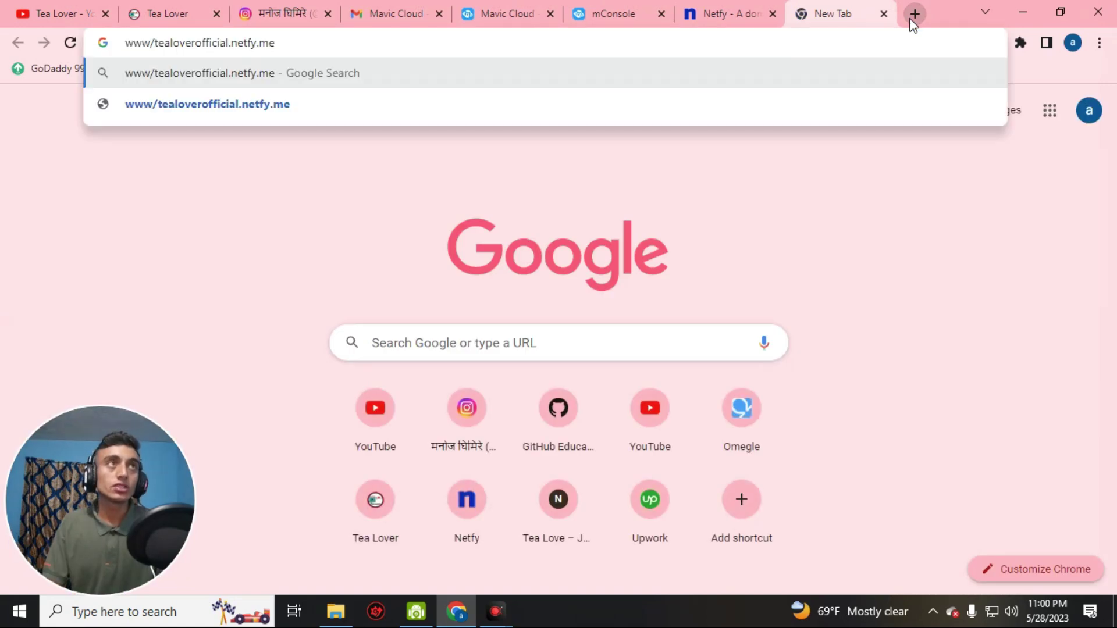
pyautogui.press('Return')
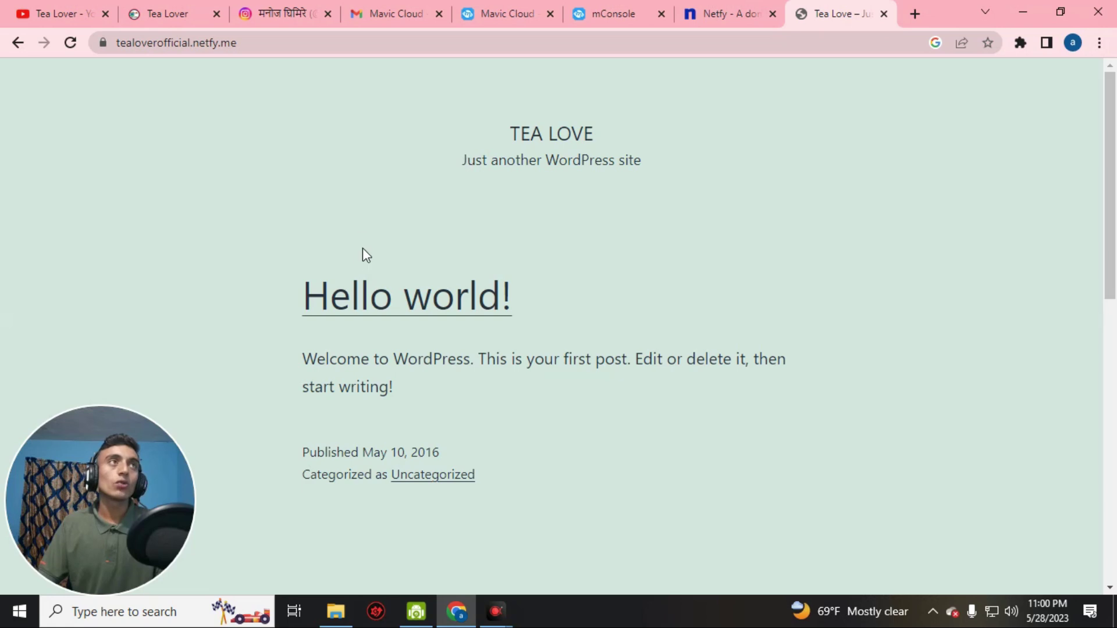
pyautogui.scroll(-8, 605, 349)
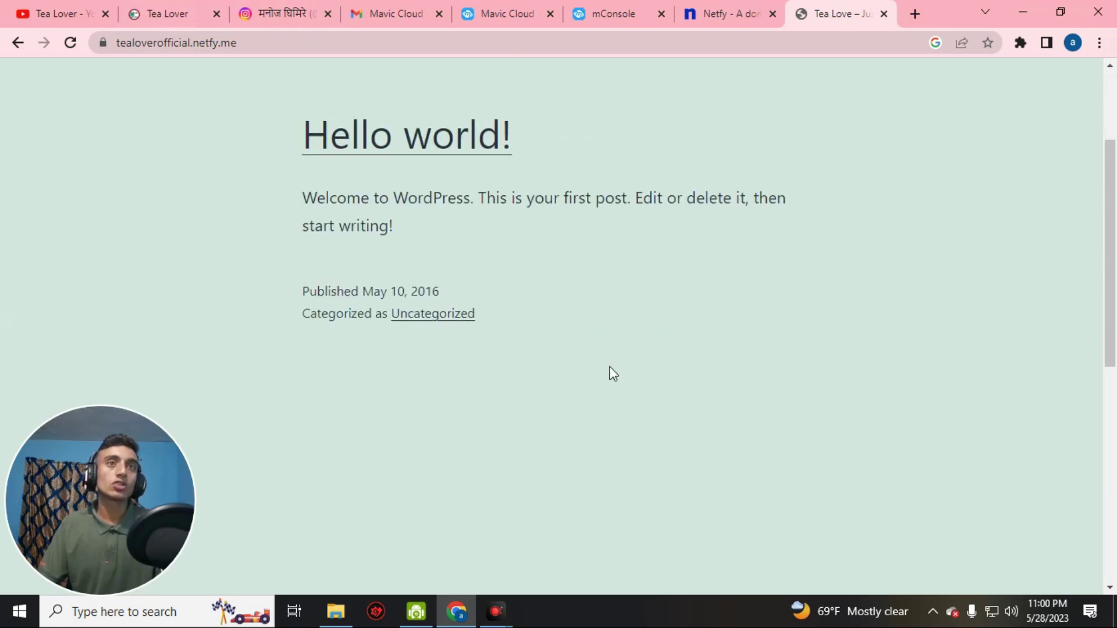
pyautogui.scroll(5, 361, 291)
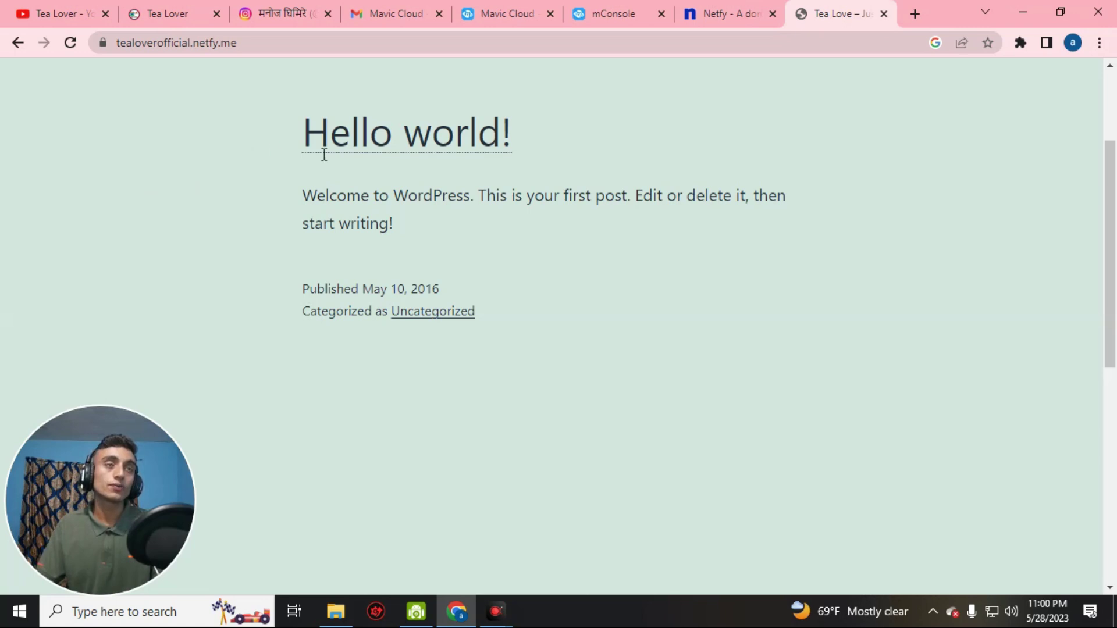
pyautogui.moveTo(302, 145); pyautogui.dragTo(496, 224)
pyautogui.click(668, 248)
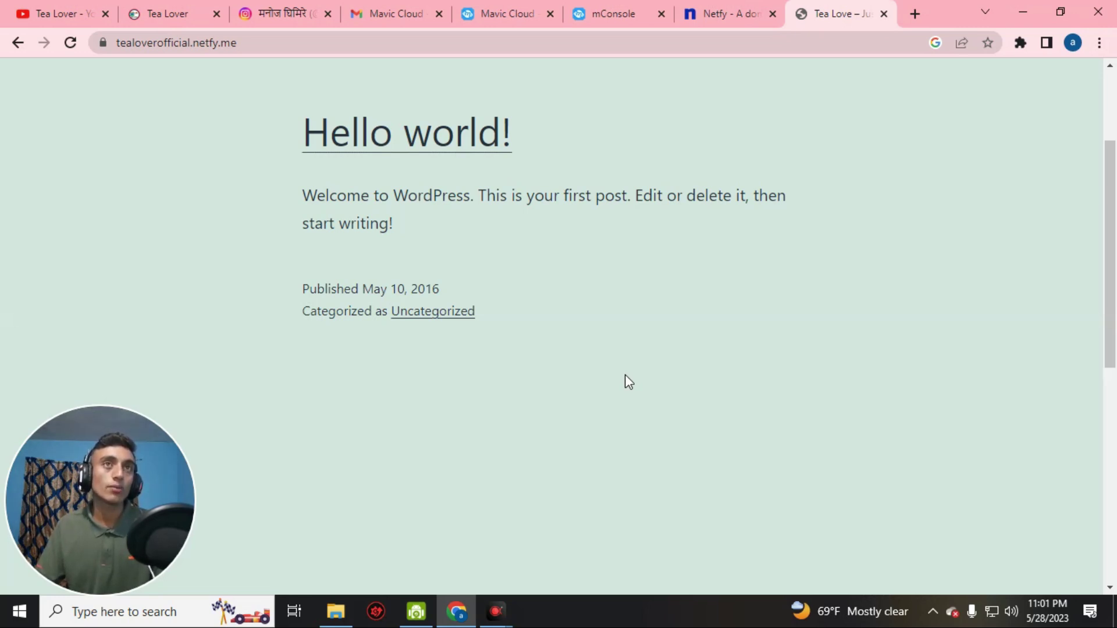
pyautogui.click(386, 41)
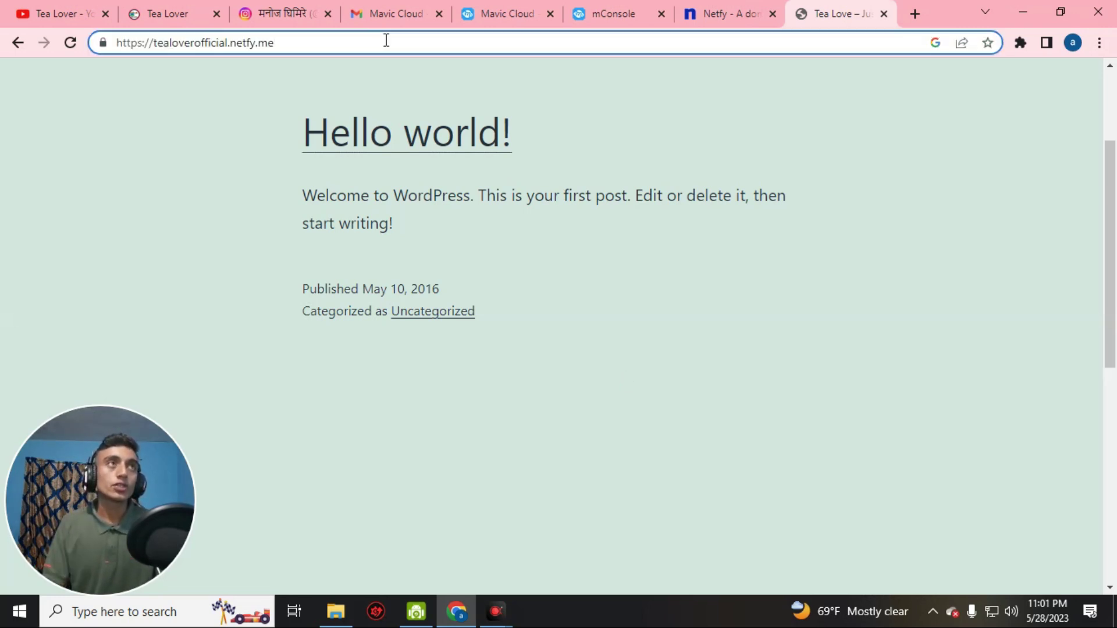
# Go to tealoverofficial.netfy.me/wp-admin and log in as administrator to reach the Dashboard
pyautogui.write('/wp-admin')
pyautogui.moveTo(385, 37); pyautogui.dragTo(185, 44)
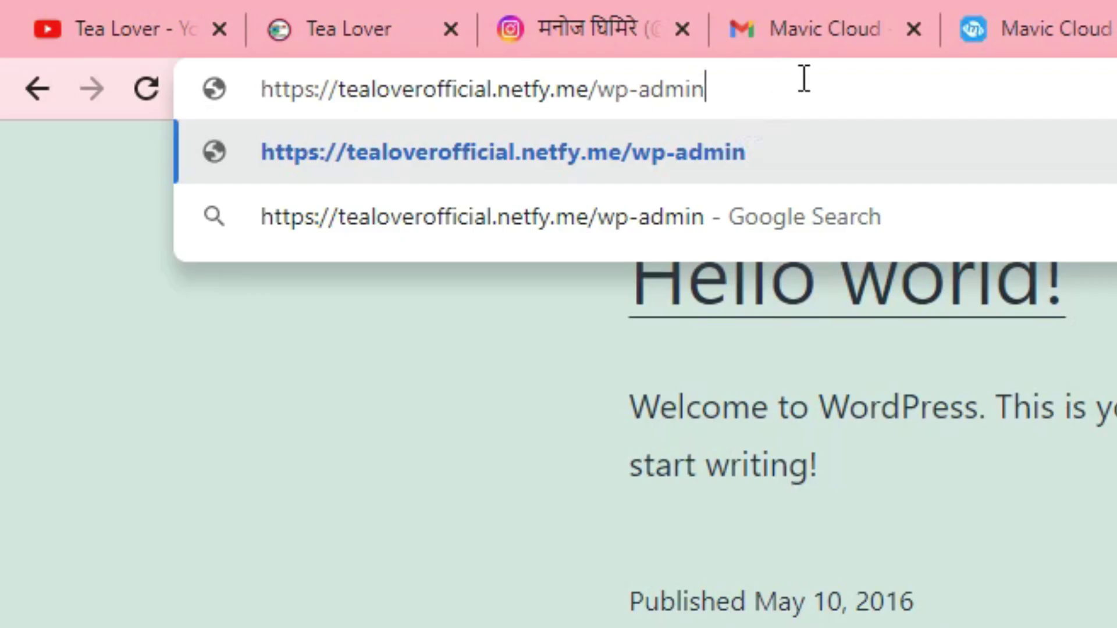
pyautogui.moveTo(386, 93); pyautogui.dragTo(214, 92)
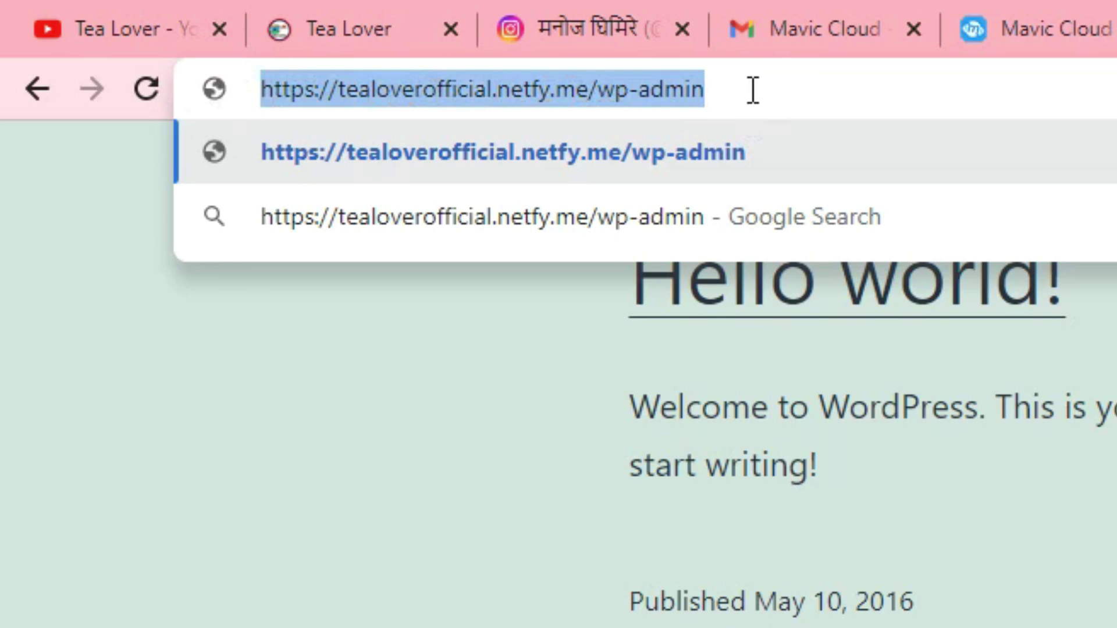
pyautogui.press('Return')
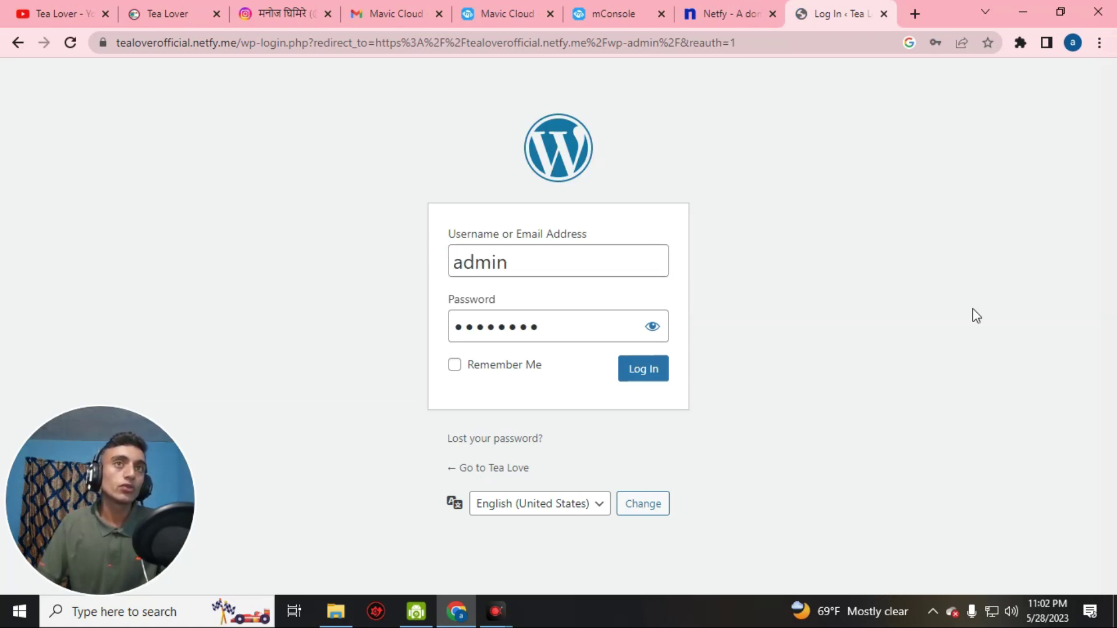
pyautogui.click(658, 369)
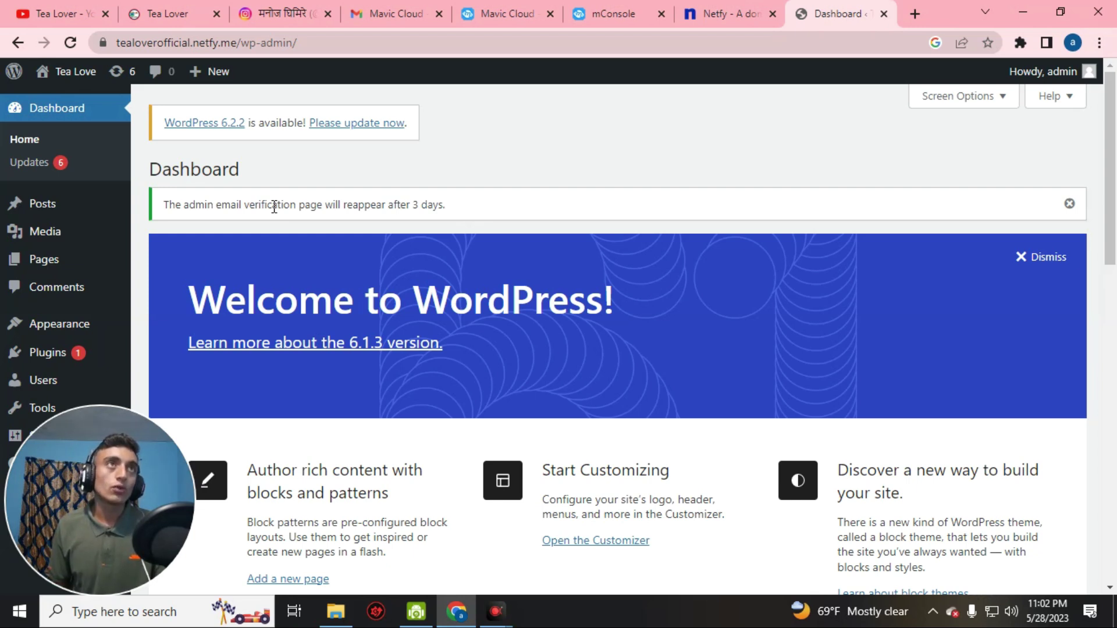
pyautogui.click(281, 7)
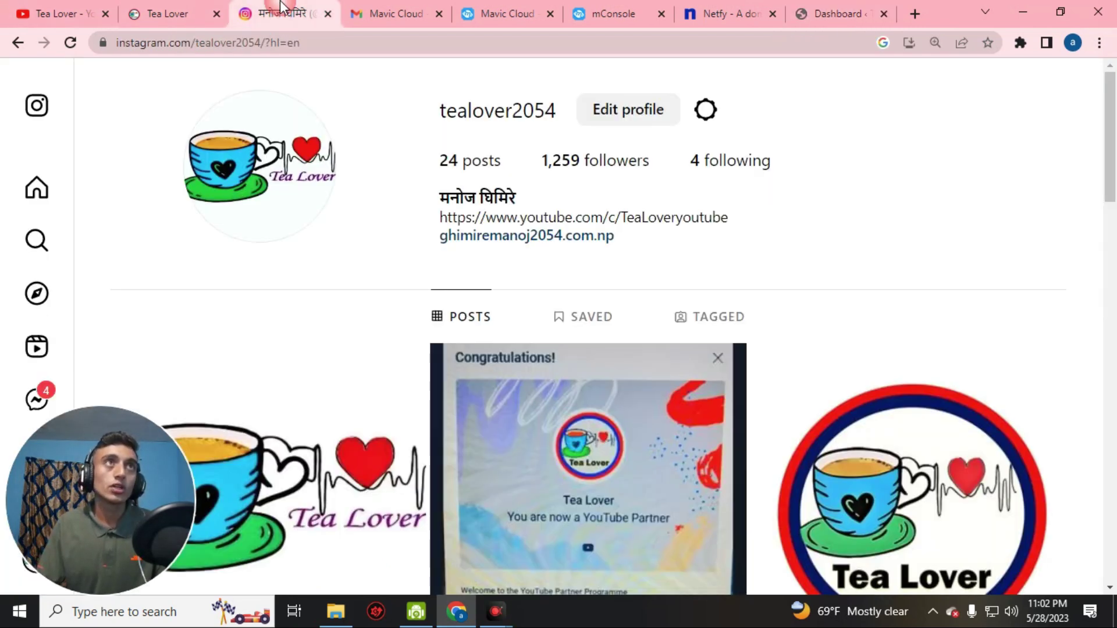
pyautogui.click(82, 6)
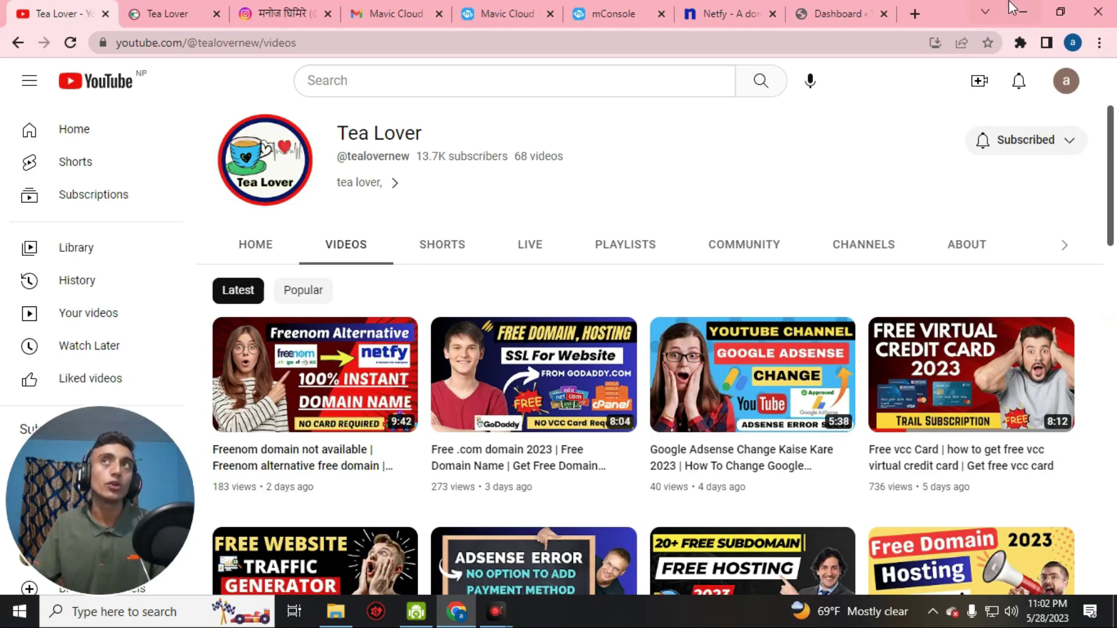
pyautogui.click(832, 13)
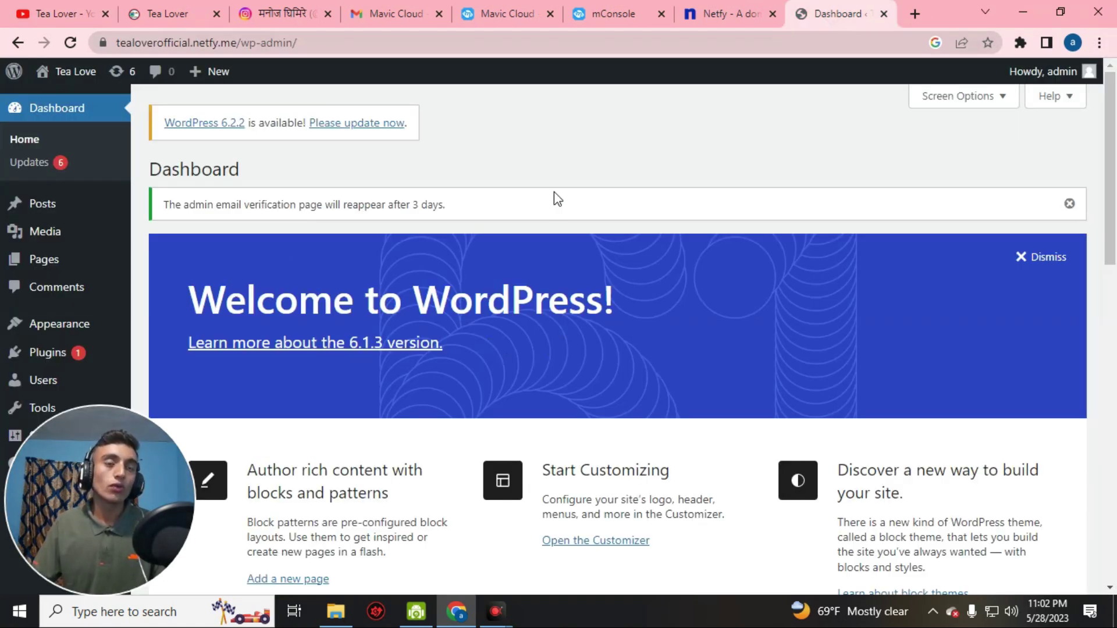
pyautogui.moveTo(75, 324)
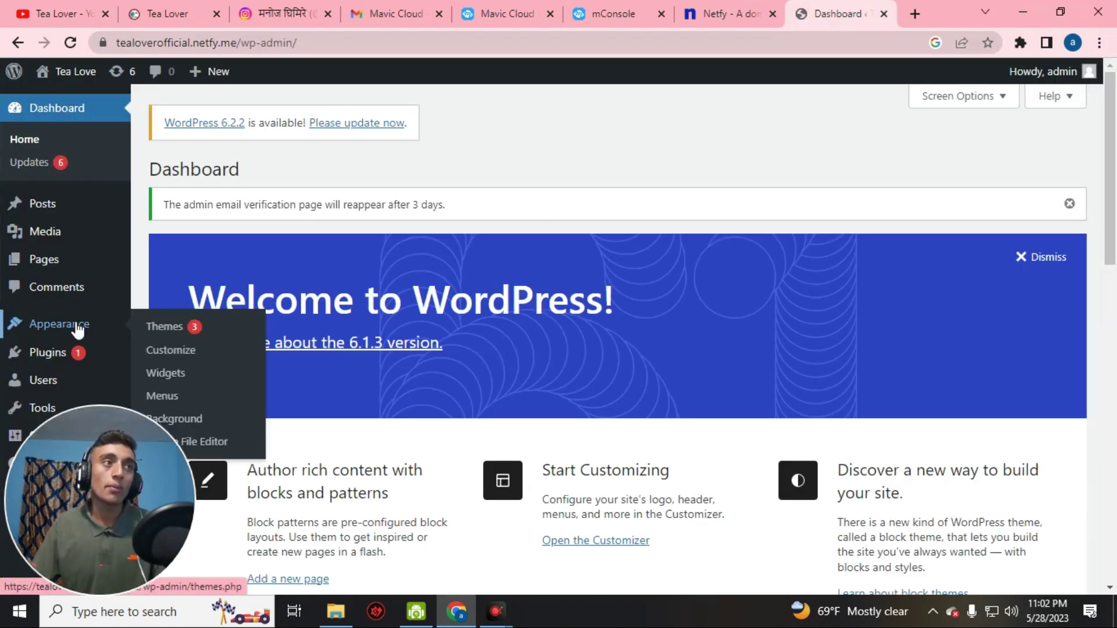
# Open Themes and search the theme directory for 'news' to find Grand News
pyautogui.click(175, 334)
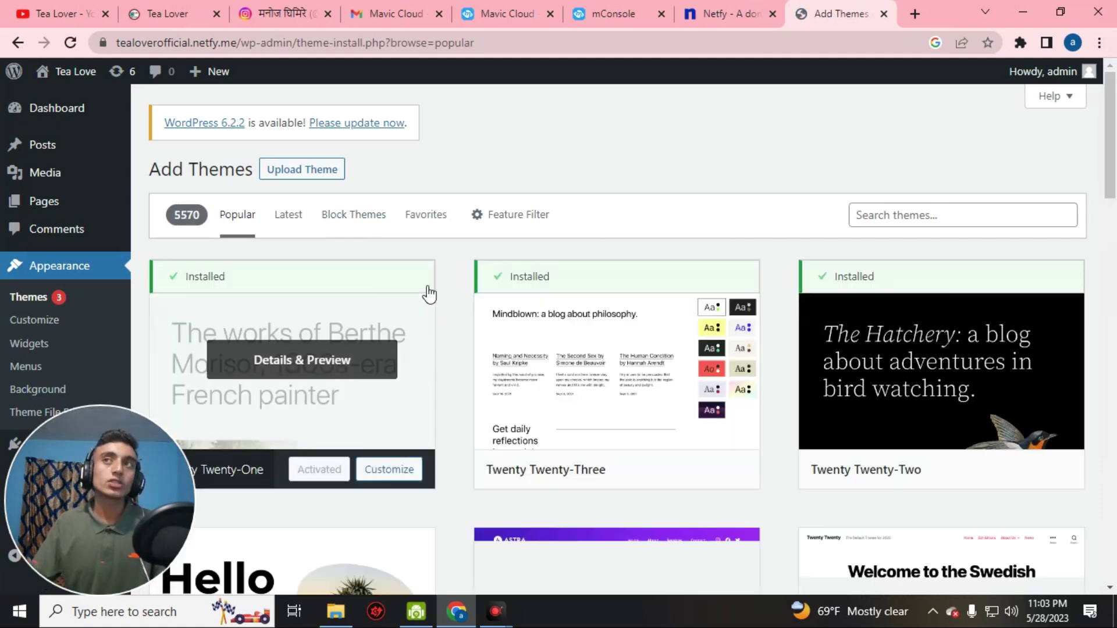
pyautogui.click(905, 214)
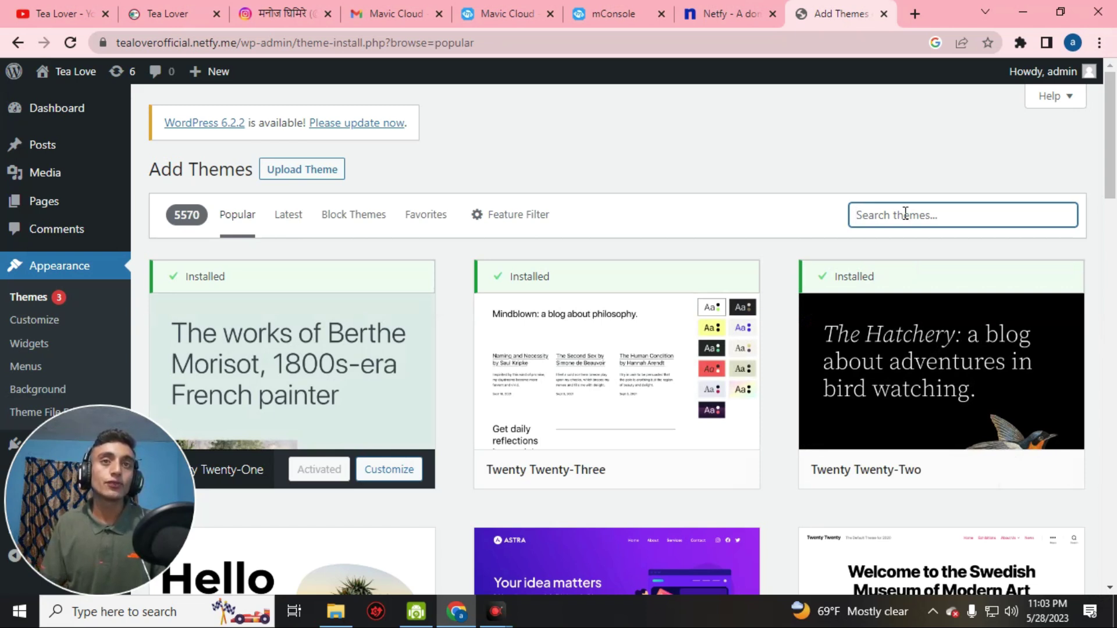
pyautogui.write('news')
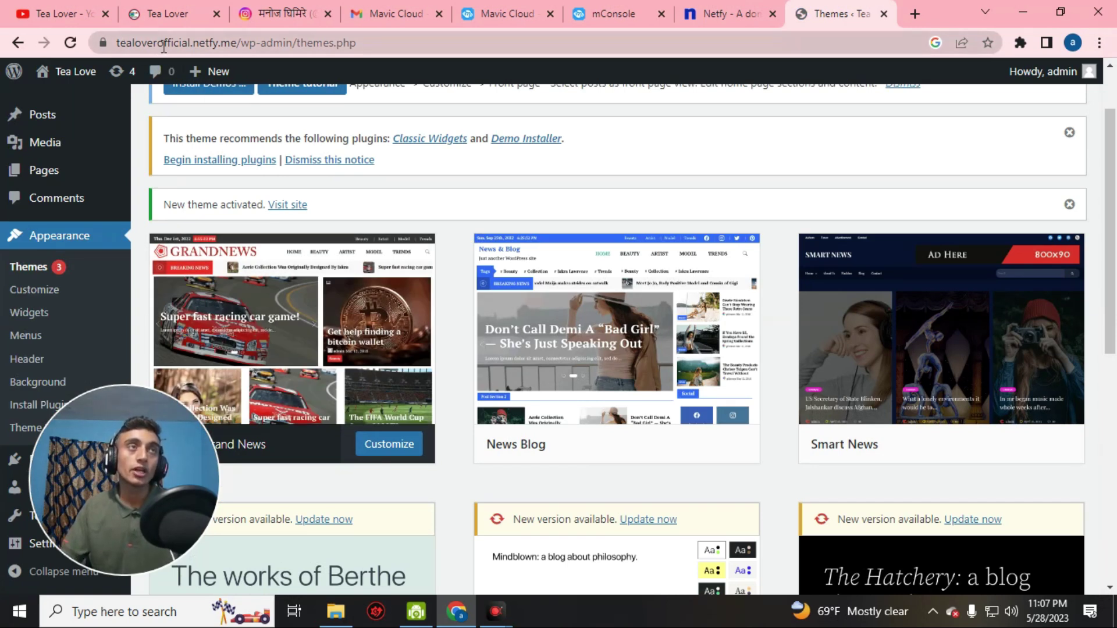
pyautogui.scroll(2, 630, 230)
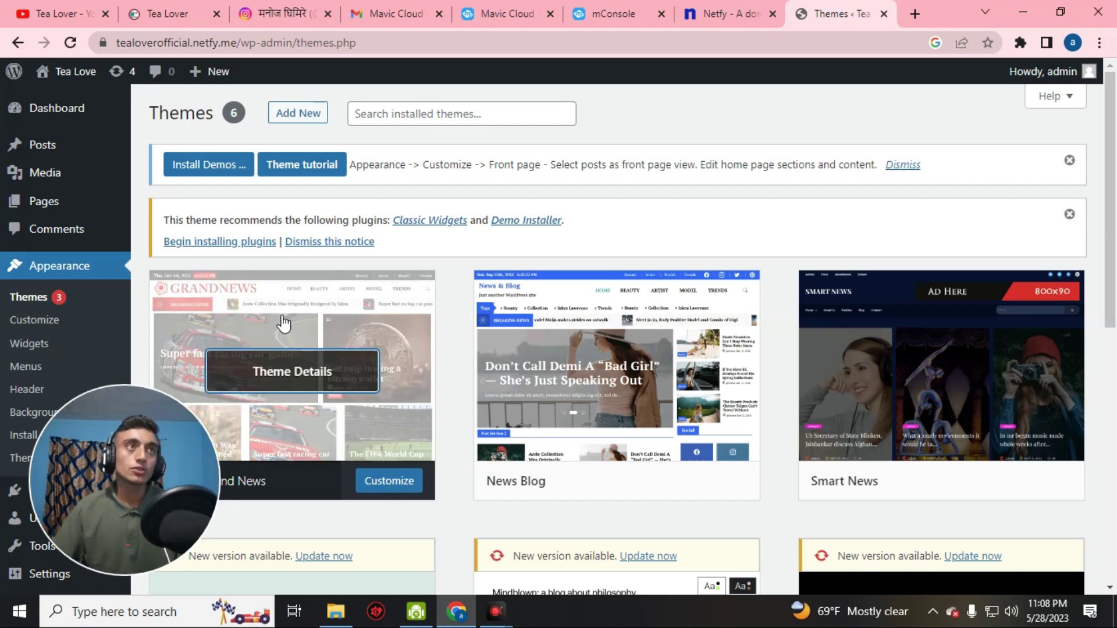
# Import the Grand News 'News Blog' demo content, then visit the finished live site
pyautogui.click(196, 169)
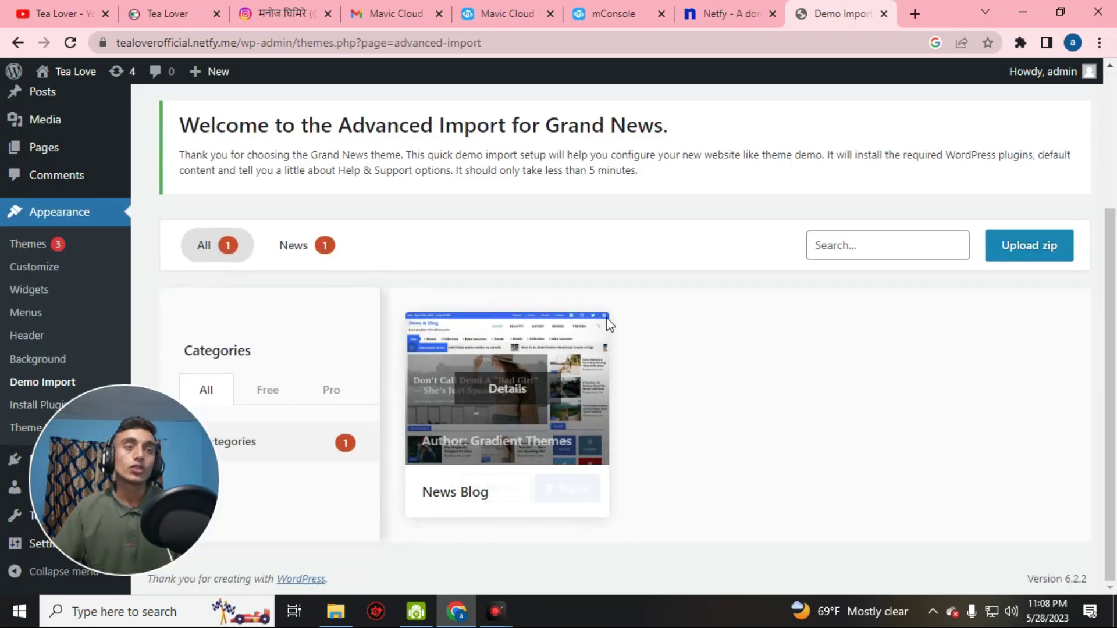
pyautogui.scroll(2, 263, 444)
pyautogui.scroll(-2, 264, 443)
pyautogui.moveTo(482, 491)
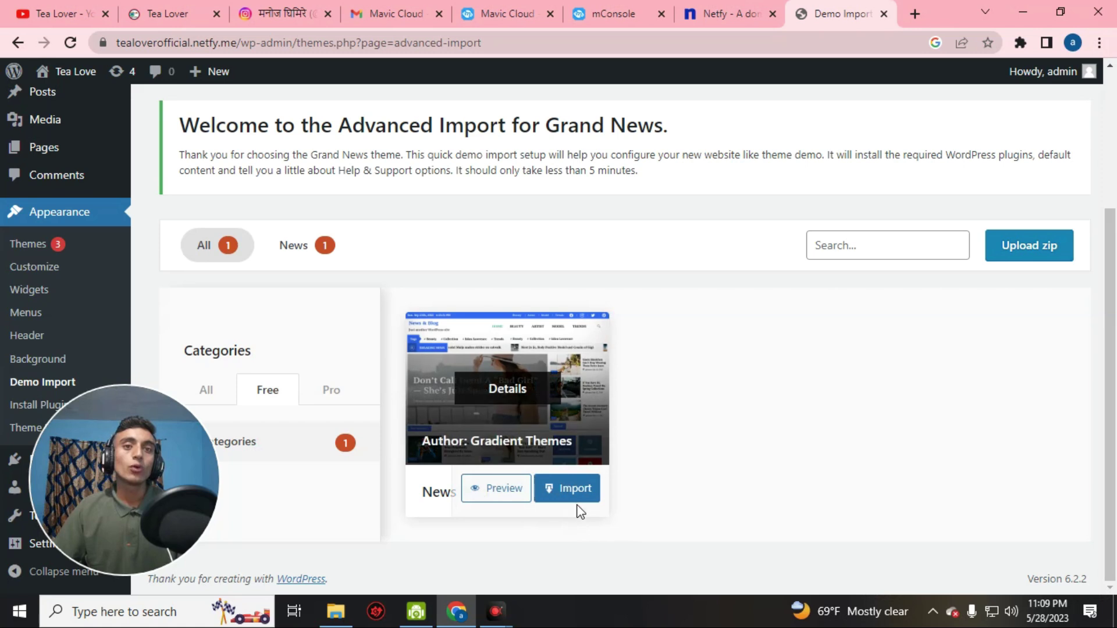
pyautogui.click(576, 489)
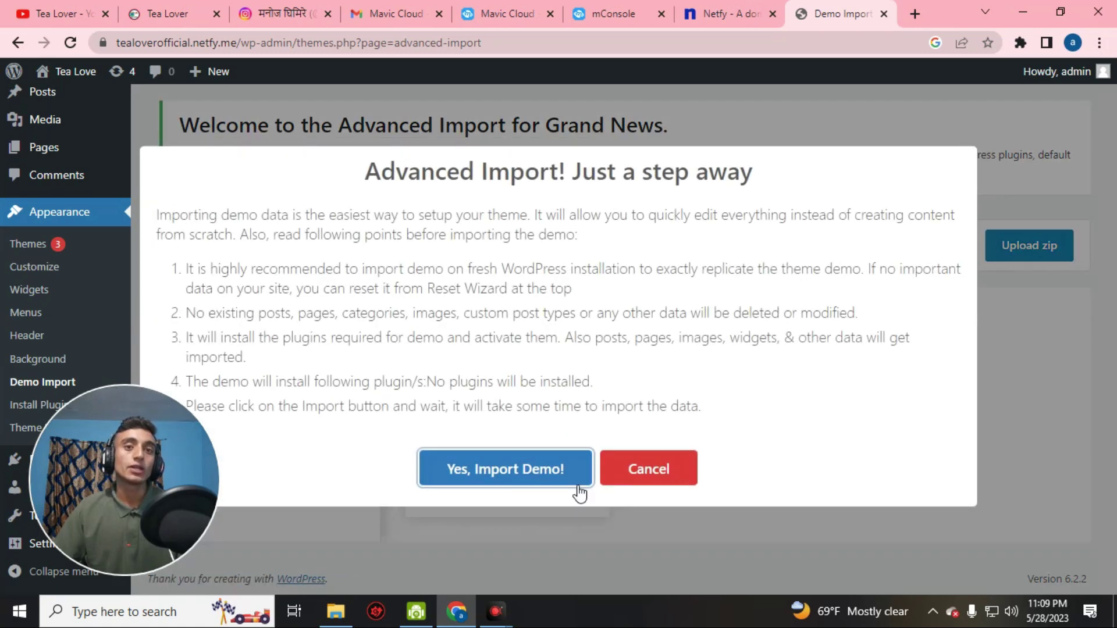
pyautogui.click(474, 472)
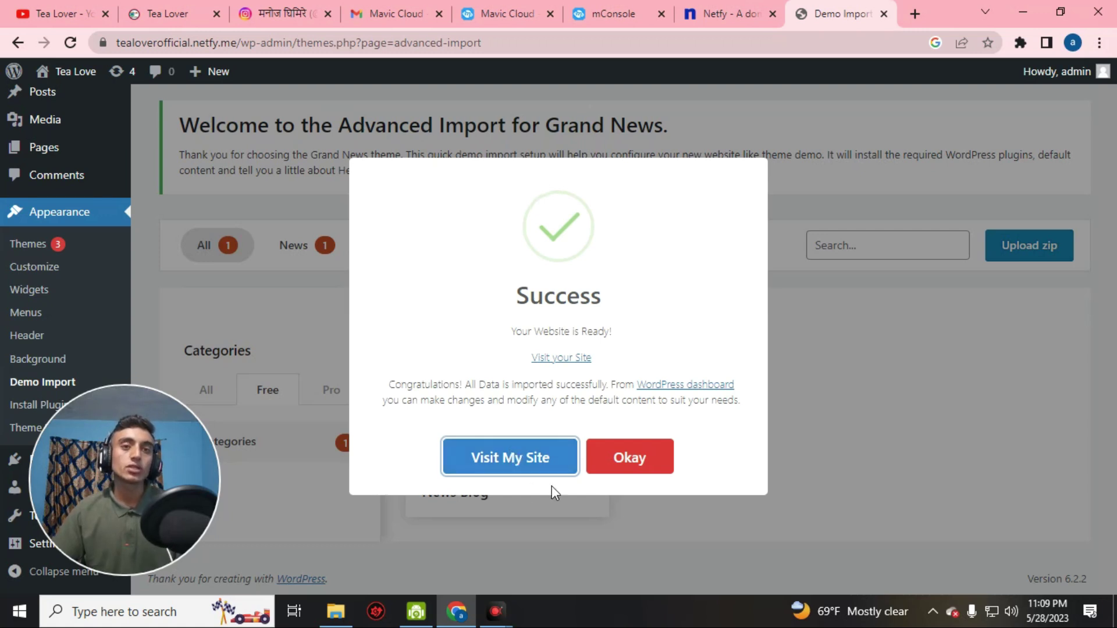
pyautogui.click(511, 452)
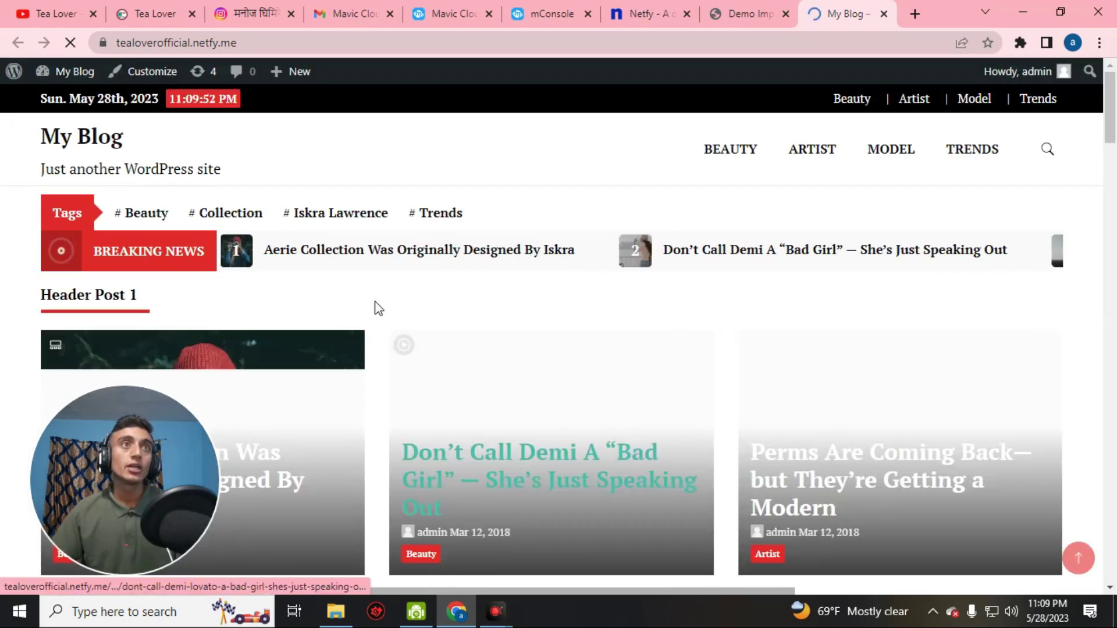
# Scroll through the demo-filled My Blog homepage and briefly check the Netfy domain tab
pyautogui.scroll(-10, 366, 244)
pyautogui.scroll(-5, 374, 280)
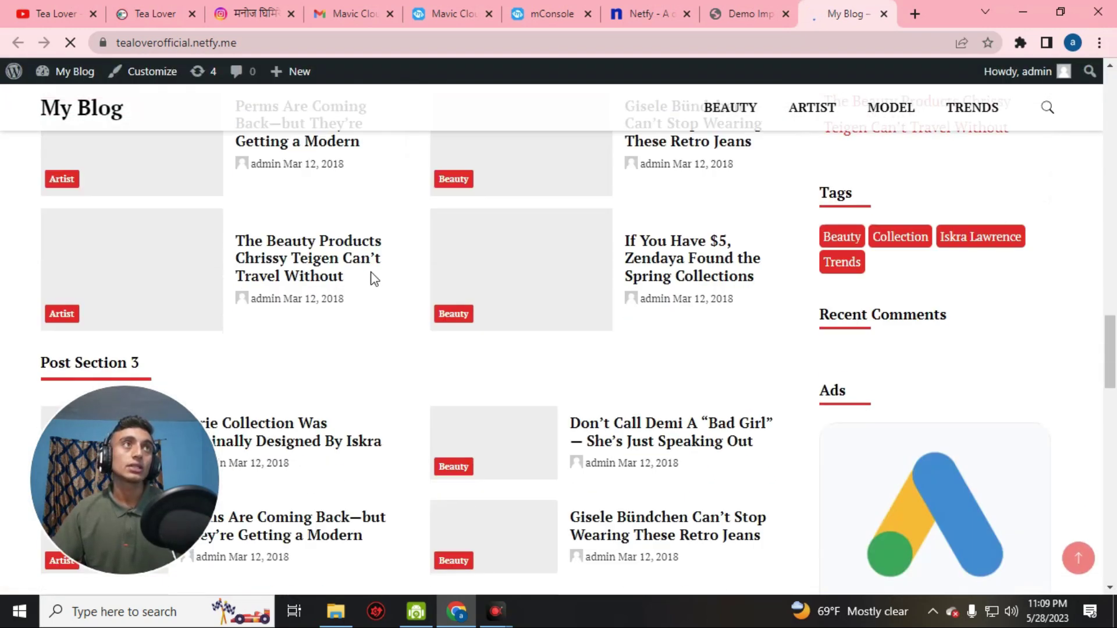
pyautogui.click(227, 44)
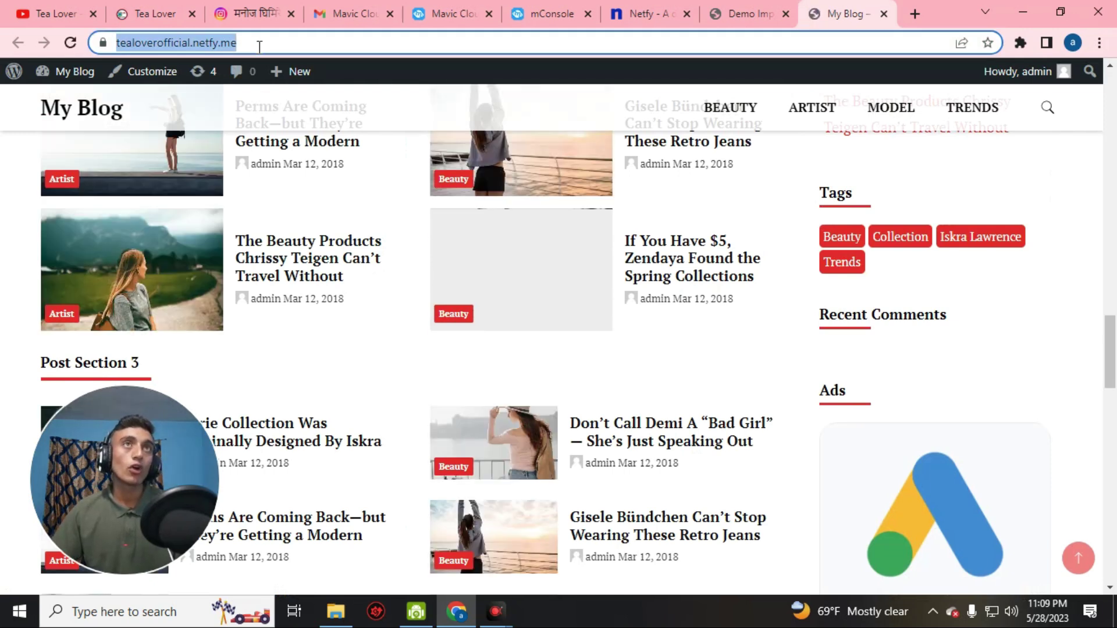
pyautogui.click(616, 12)
pyautogui.click(837, 13)
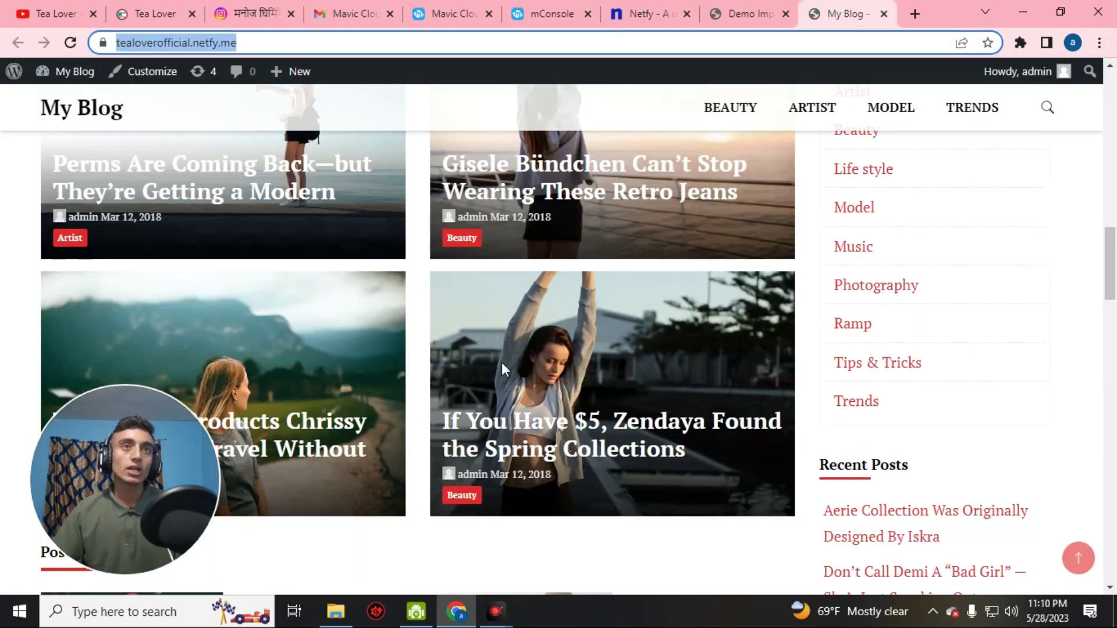
# Reload the My Blog homepage and open the Grand News Customizer from the toolbar
pyautogui.scroll(5, 518, 390)
pyautogui.scroll(4, 531, 414)
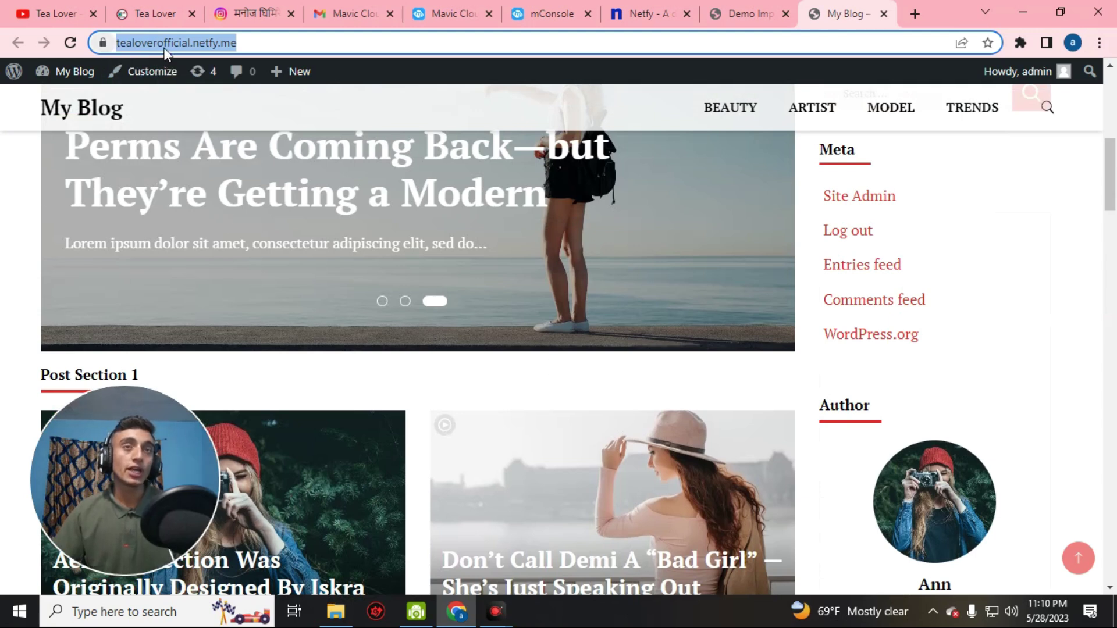
pyautogui.press('Return')
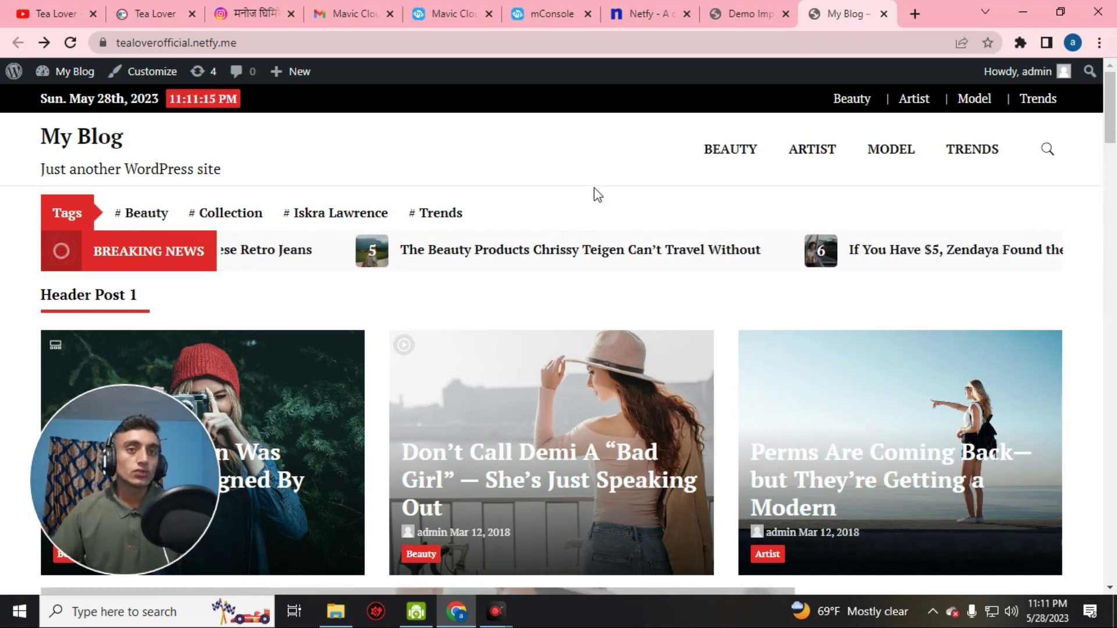
pyautogui.click(149, 76)
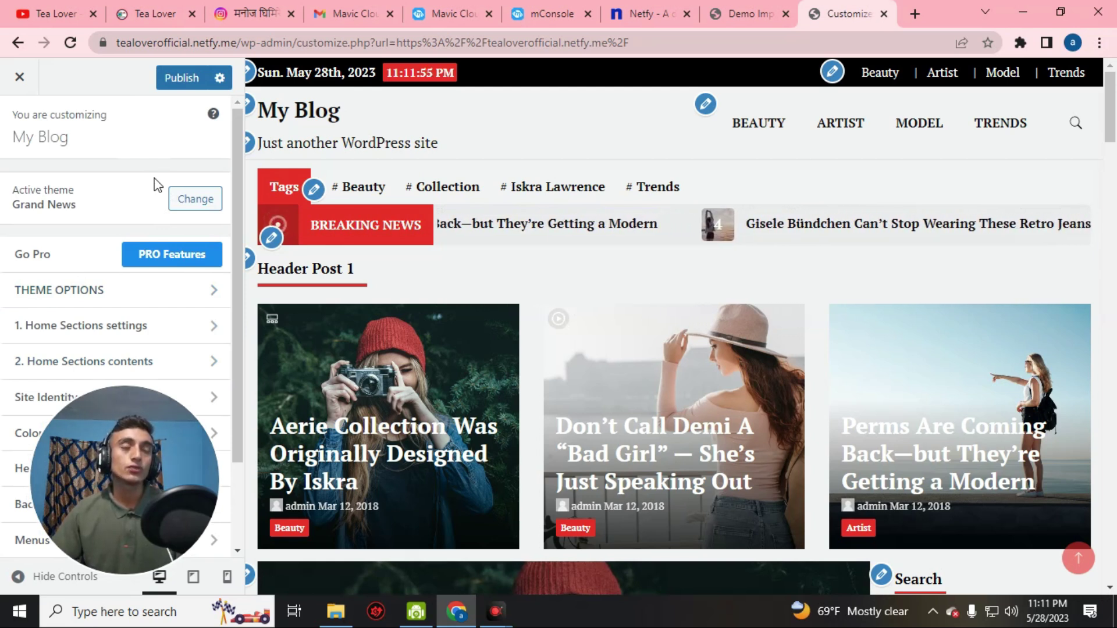
# Glance at the YouTube, Demo Import and Netfy tabs, then return to the Customizer
pyautogui.scroll(-2, 155, 183)
pyautogui.scroll(-10, 943, 367)
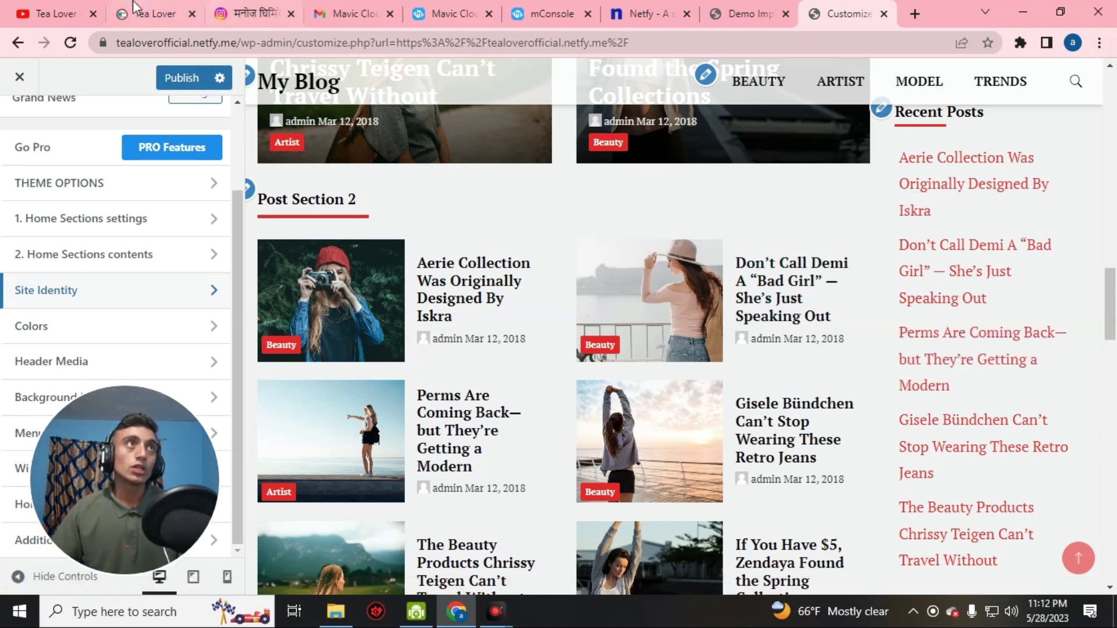
pyautogui.click(55, 14)
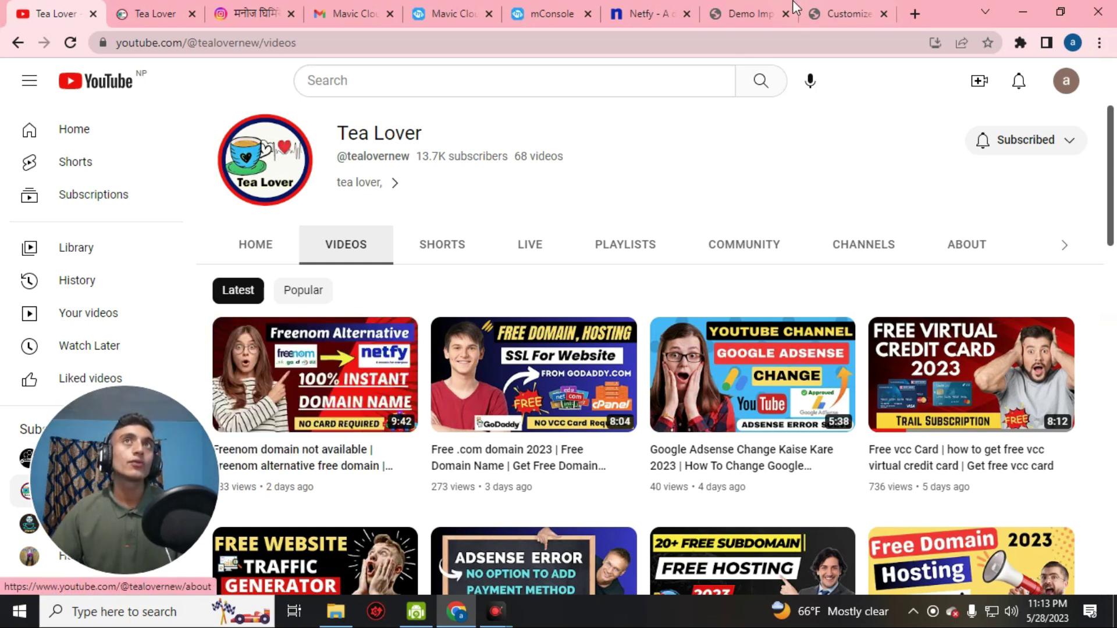
pyautogui.click(746, 13)
pyautogui.click(635, 15)
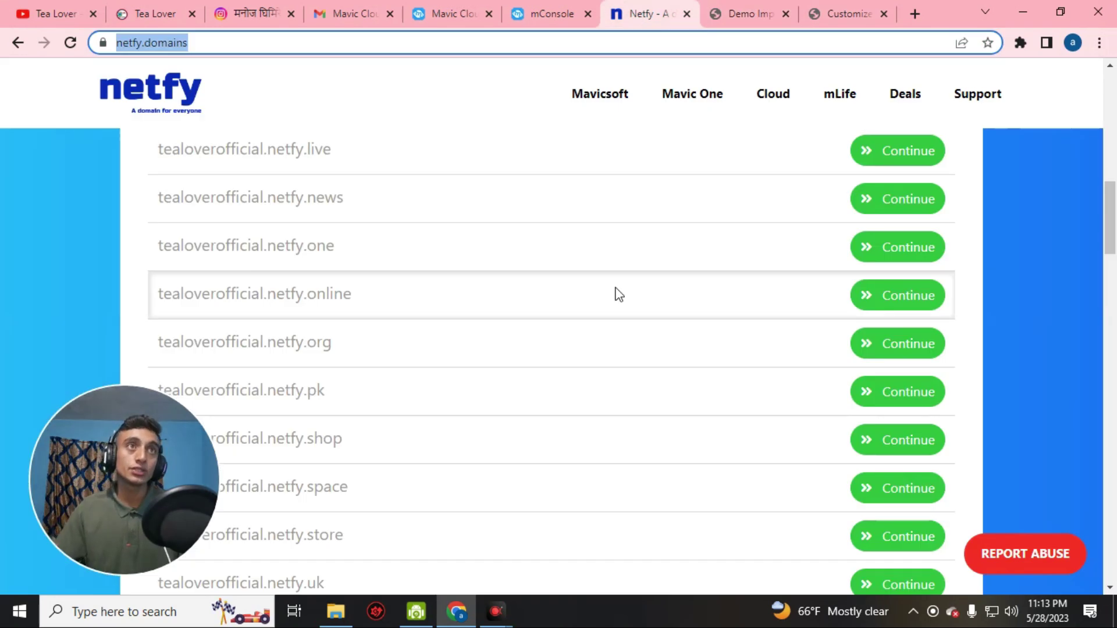
pyautogui.click(838, 12)
# Scroll the Customizer preview back to the top and exit it with Escape
pyautogui.scroll(10, 644, 348)
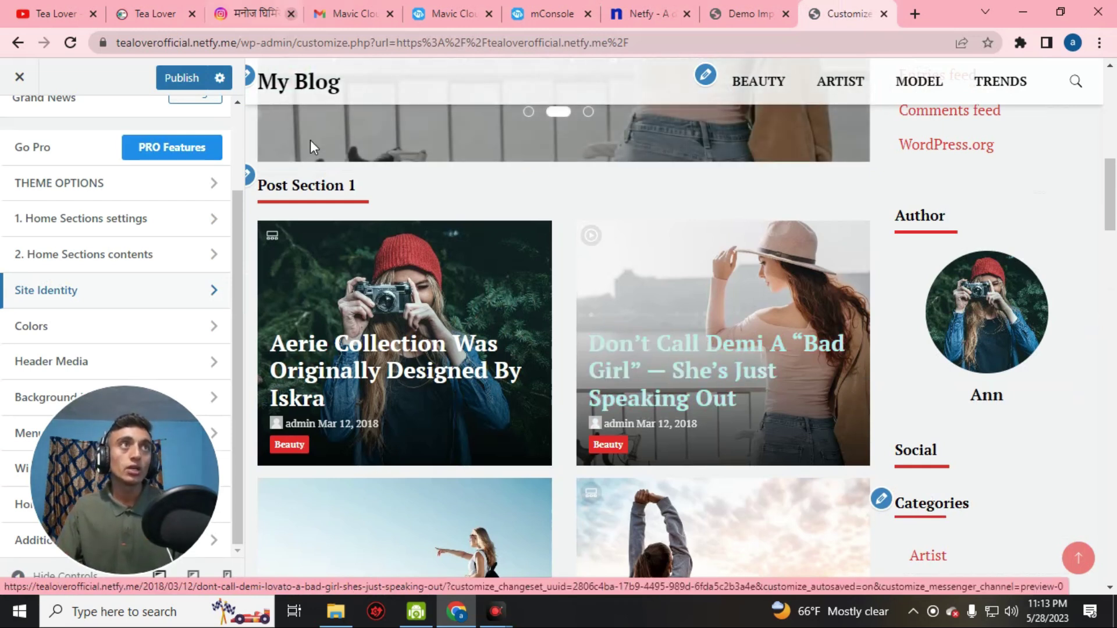
pyautogui.scroll(1, 647, 456)
pyautogui.scroll(8, 647, 457)
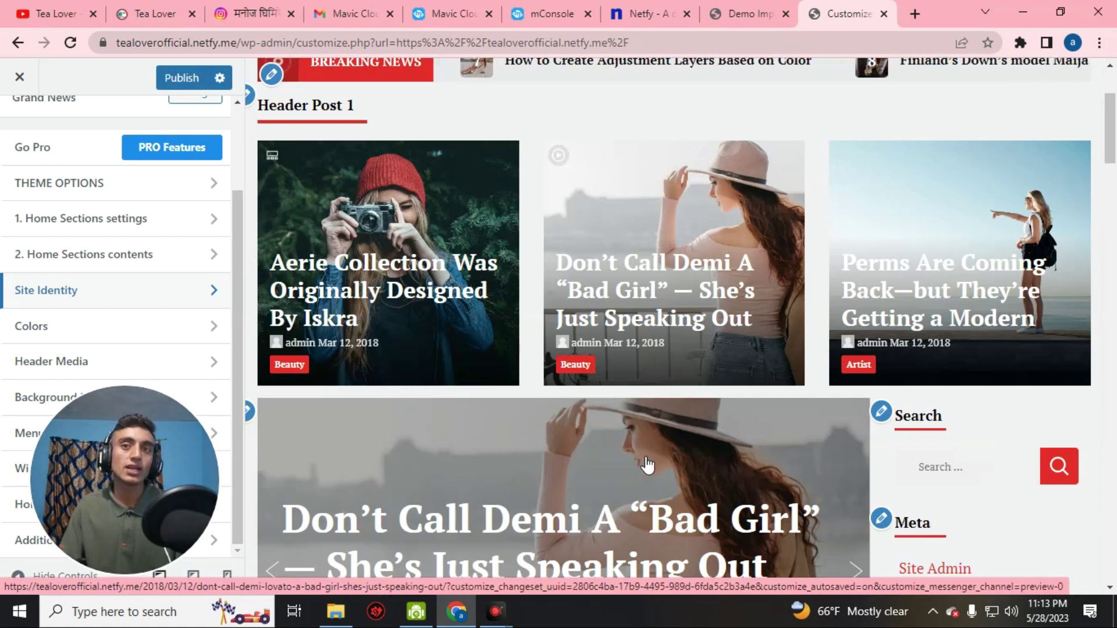
pyautogui.scroll(3, 623, 455)
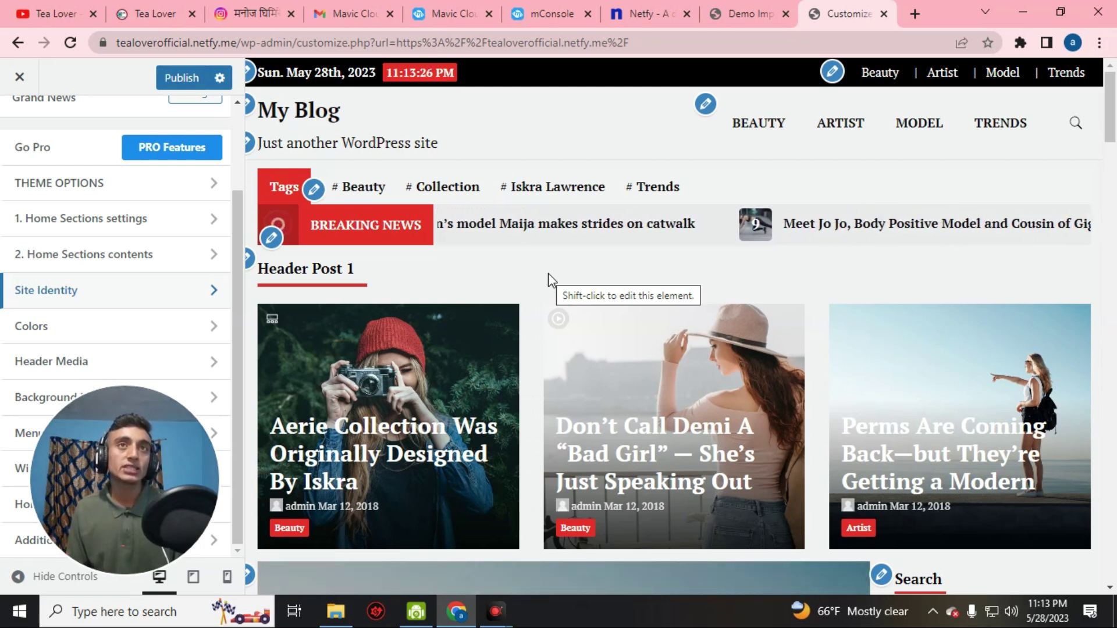
pyautogui.press('Escape')
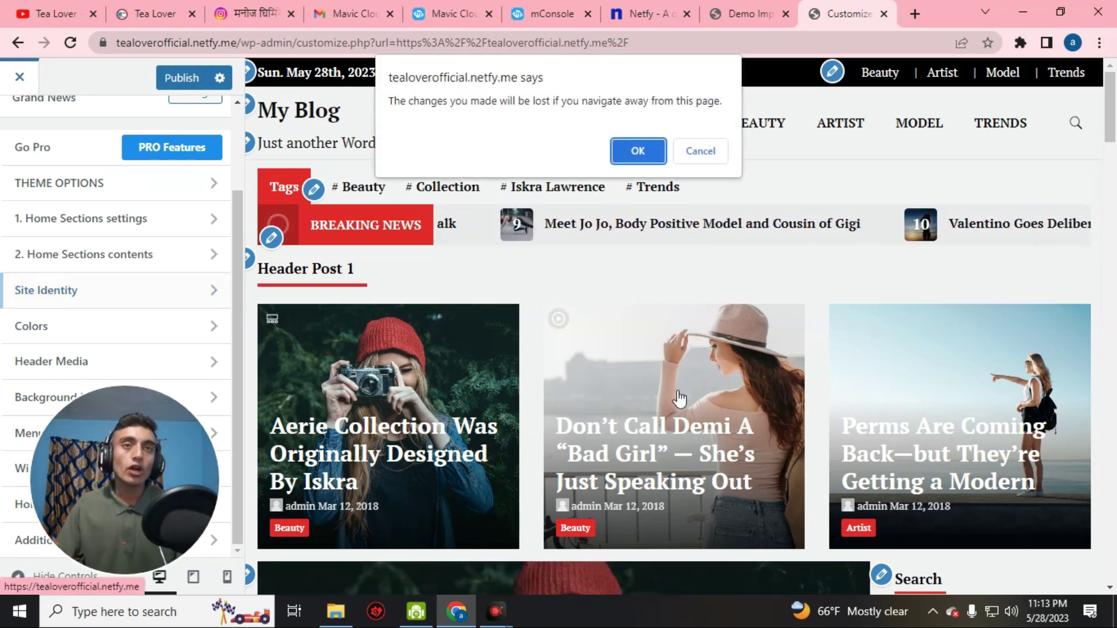
# Leave the Customizer without saving, check Instagram and My Blog, then switch to YouTube with Ctrl+1
pyautogui.click(637, 151)
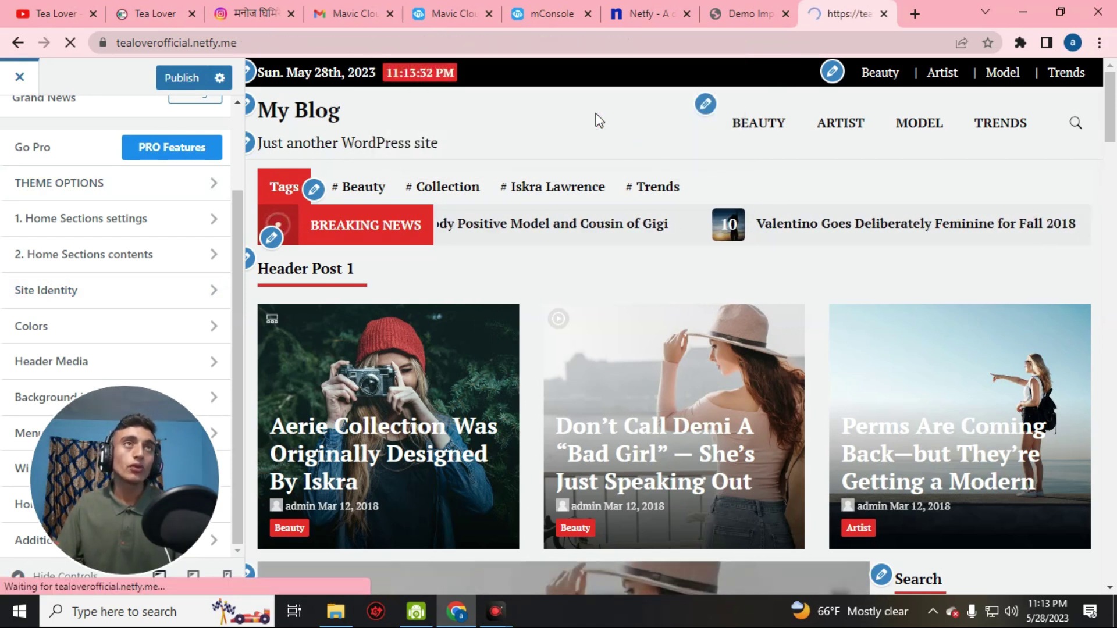
pyautogui.click(254, 17)
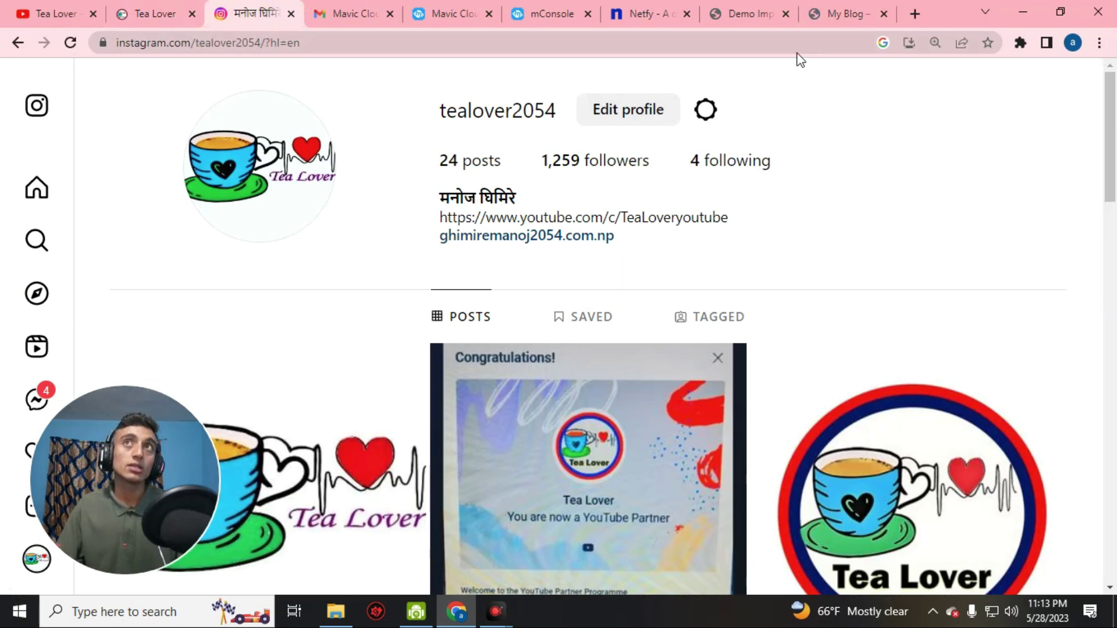
pyautogui.click(826, 18)
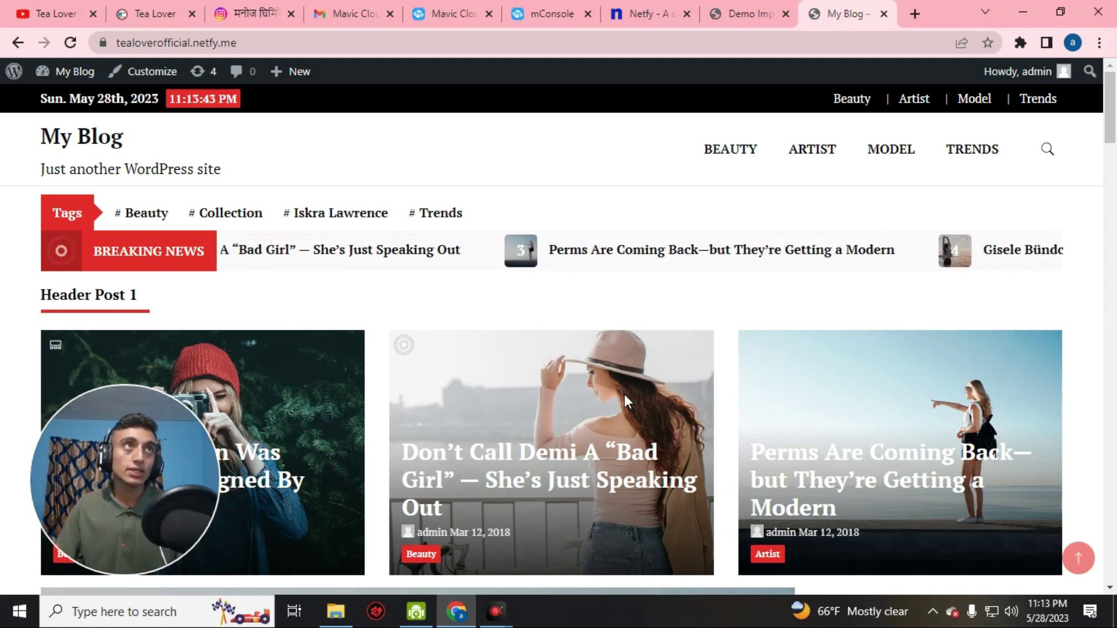
pyautogui.hotkey('ctrl', '1')
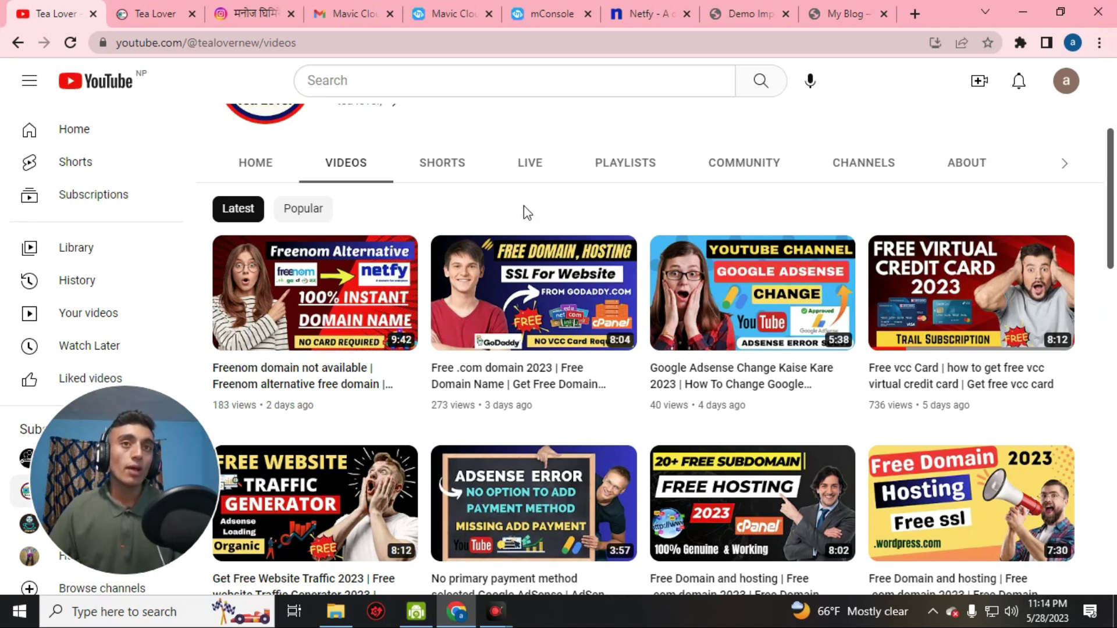
pyautogui.moveTo(261, 260)
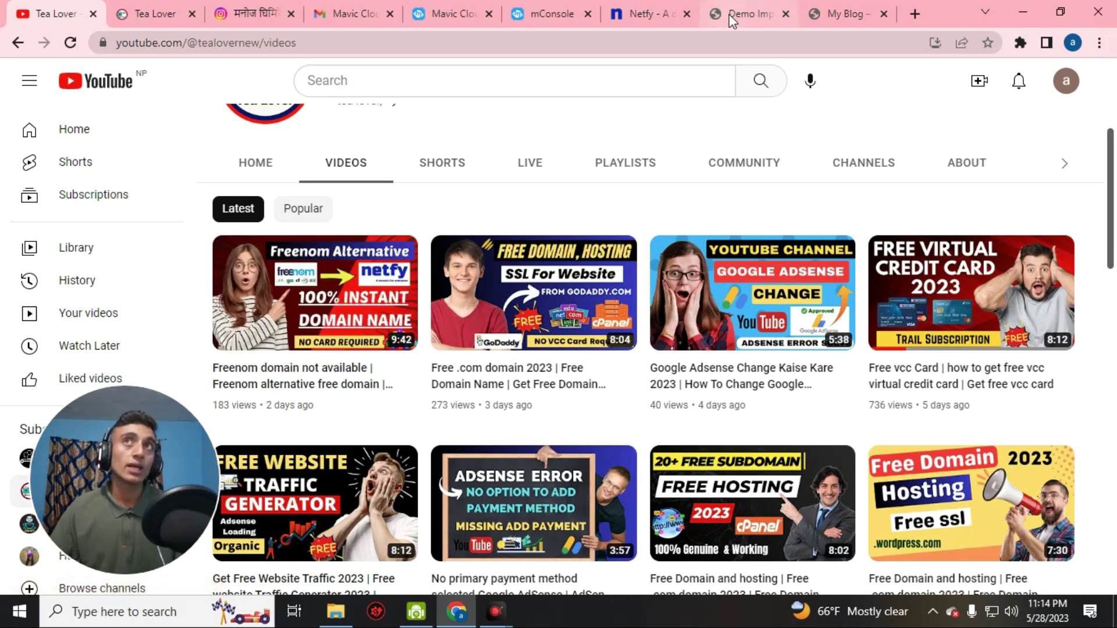
pyautogui.moveTo(732, 17)
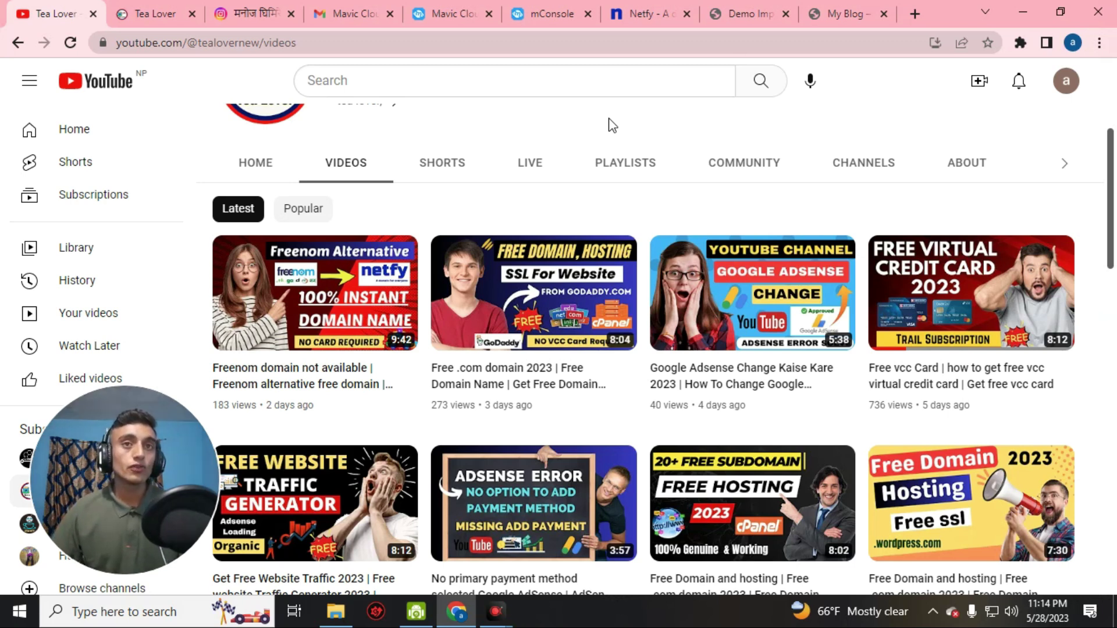
pyautogui.scroll(4, 612, 126)
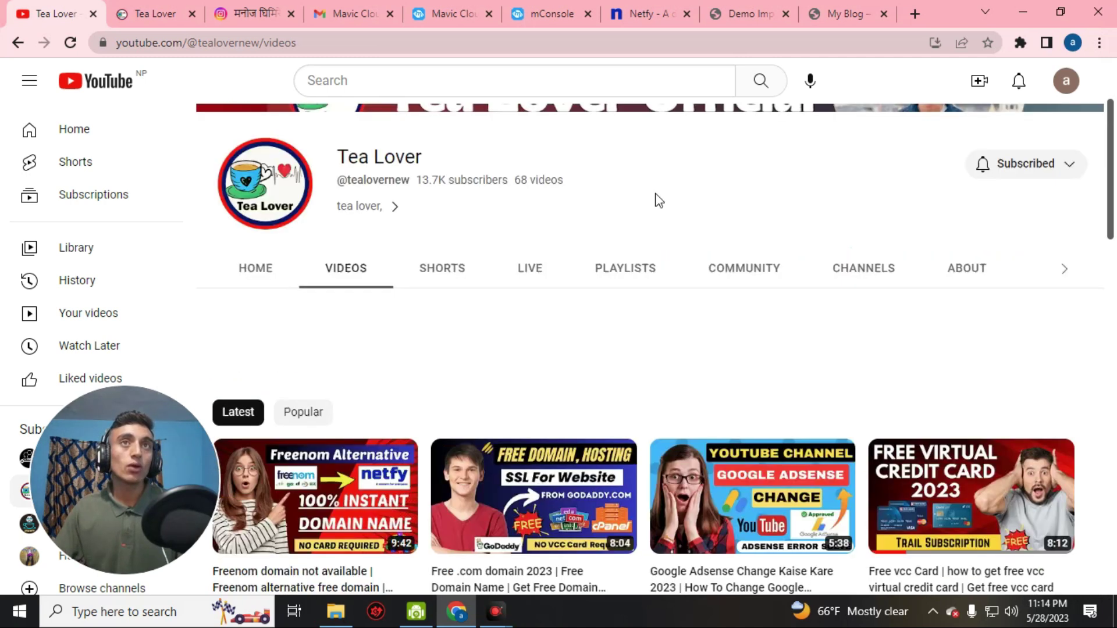